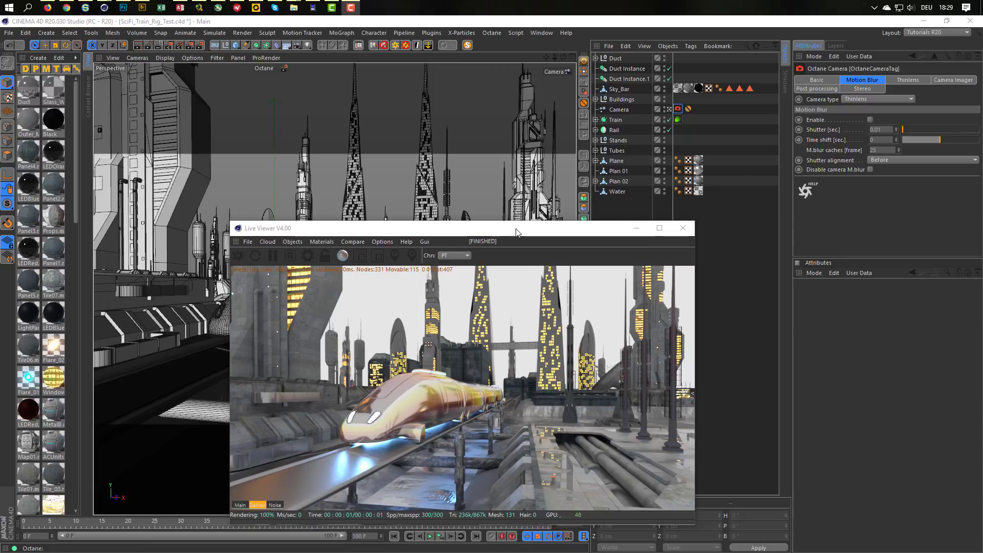
# Add the Octane Rig Pro to the scene and select the rig object
pyautogui.moveTo(516, 228); pyautogui.dragTo(561, 235)
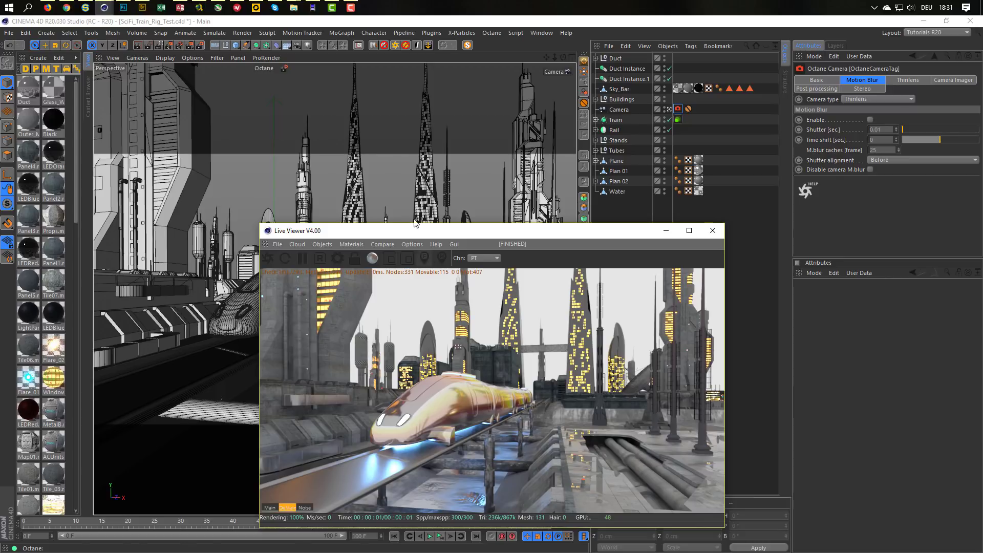
pyautogui.click(394, 46)
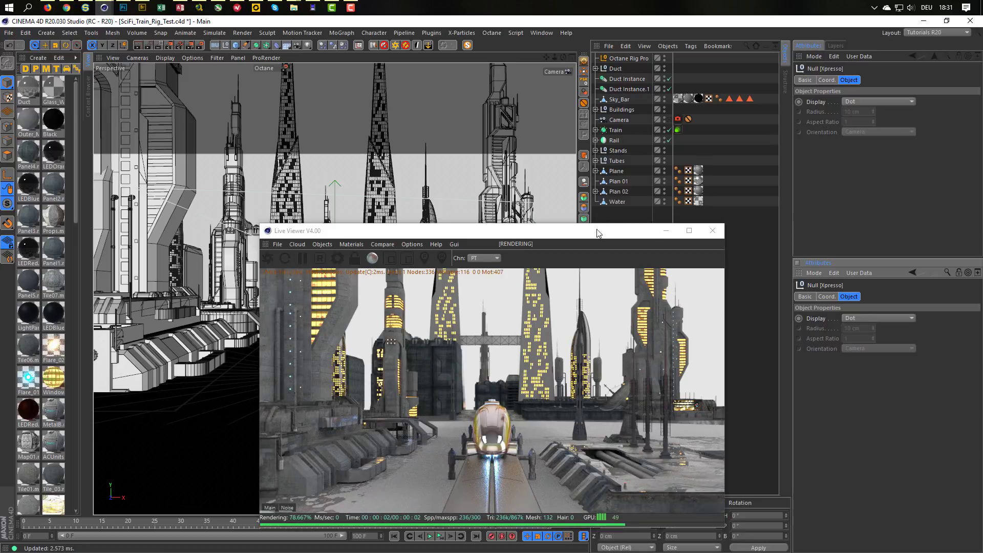
pyautogui.click(638, 59)
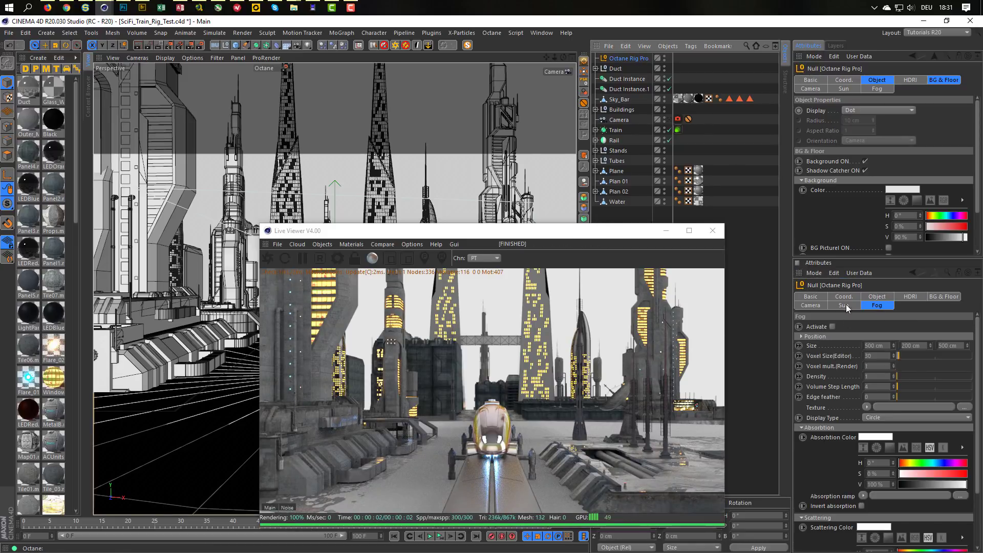
# Try the rig camera with heading at 17.5° and pitch at -17.5°, and reset the camera
pyautogui.click(820, 306)
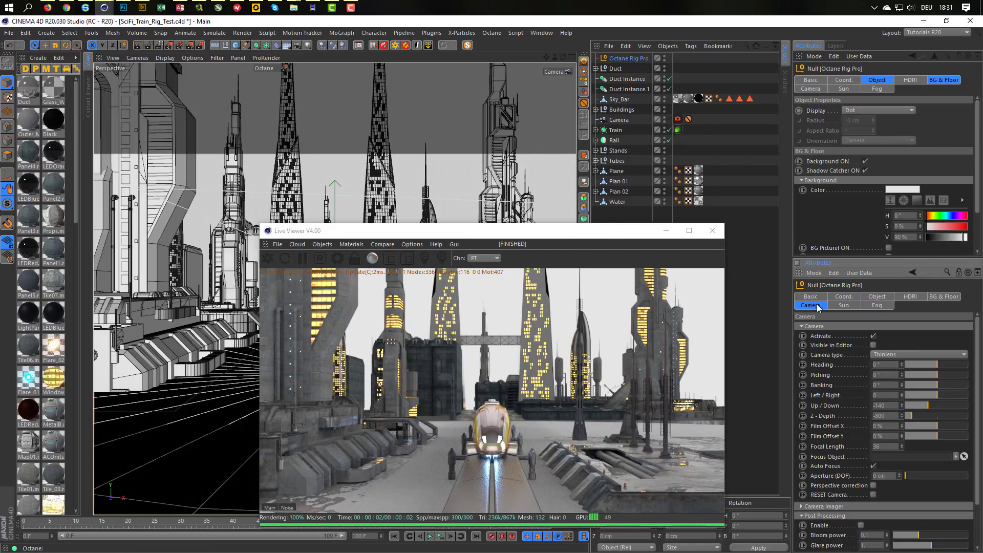
pyautogui.click(874, 336)
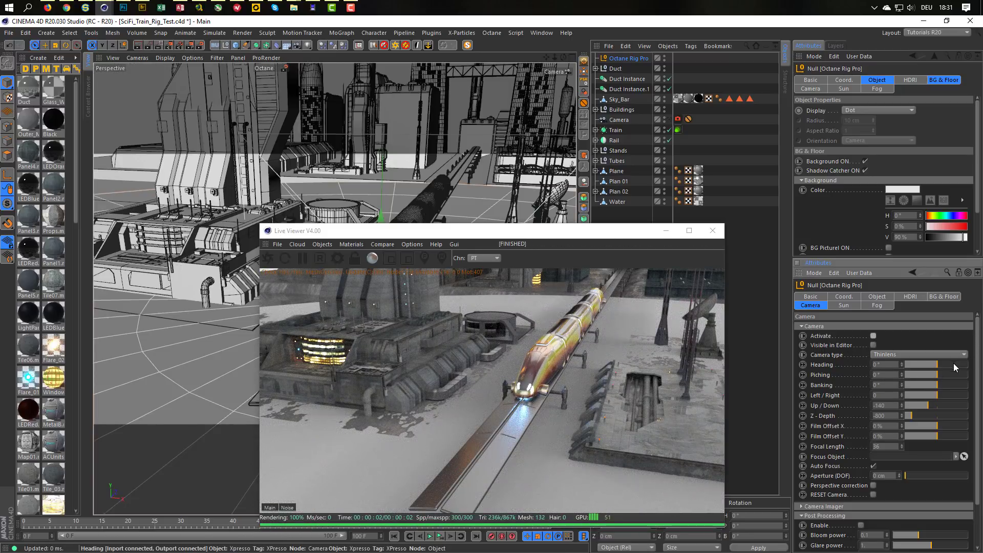
pyautogui.click(874, 336)
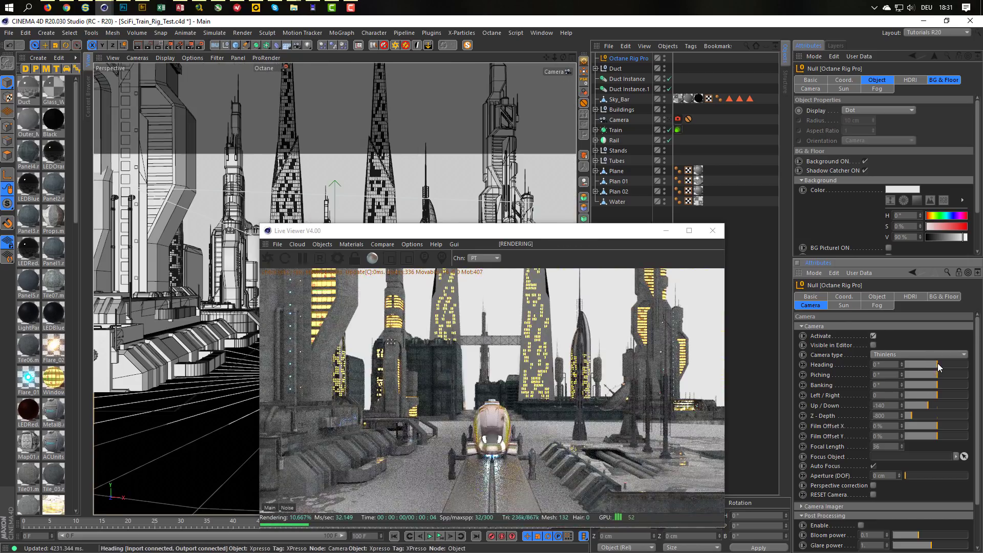
pyautogui.moveTo(938, 363)
pyautogui.mouseDown()
pyautogui.moveTo(948, 363)
pyautogui.moveTo(931, 364)
pyautogui.moveTo(943, 364)
pyautogui.moveTo(934, 374)
pyautogui.mouseUp()
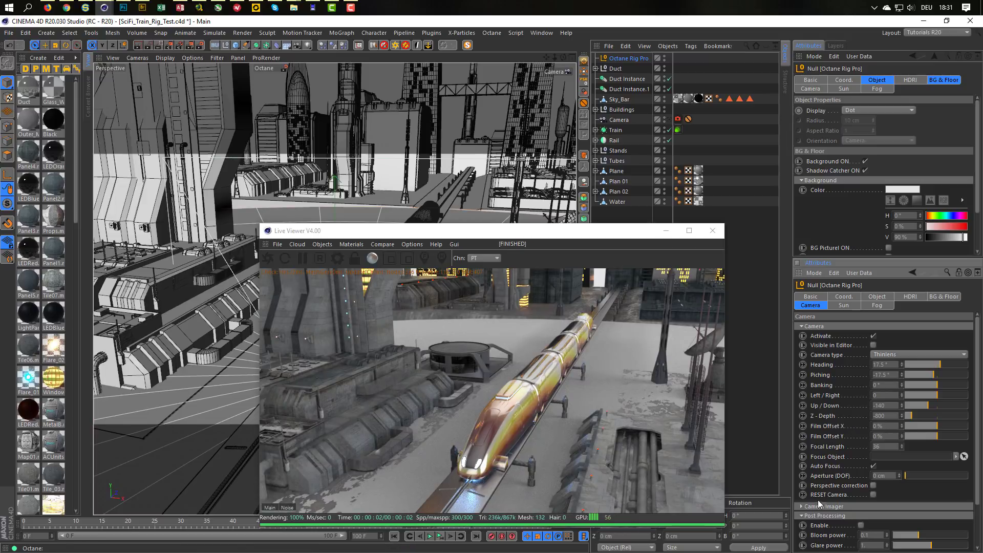
pyautogui.click(874, 494)
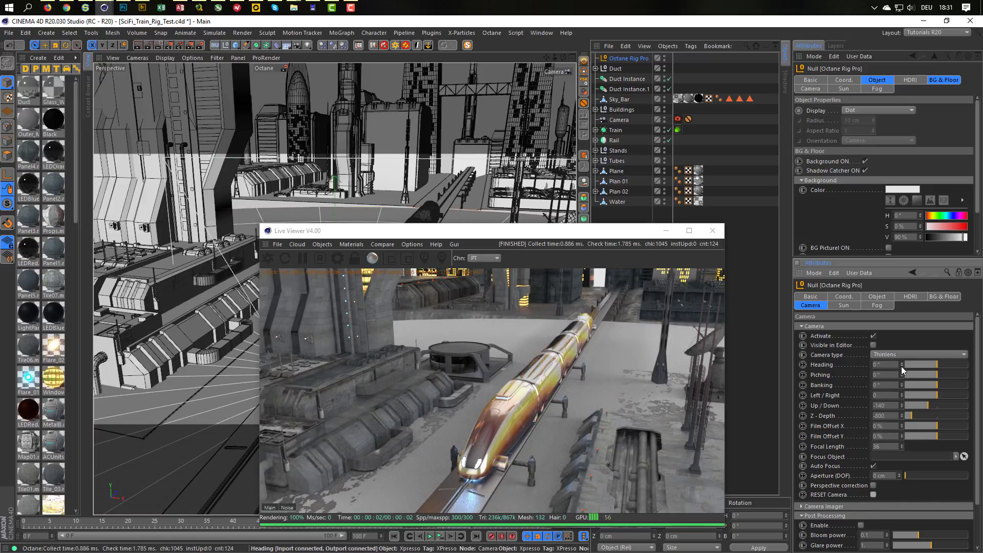
pyautogui.click(874, 335)
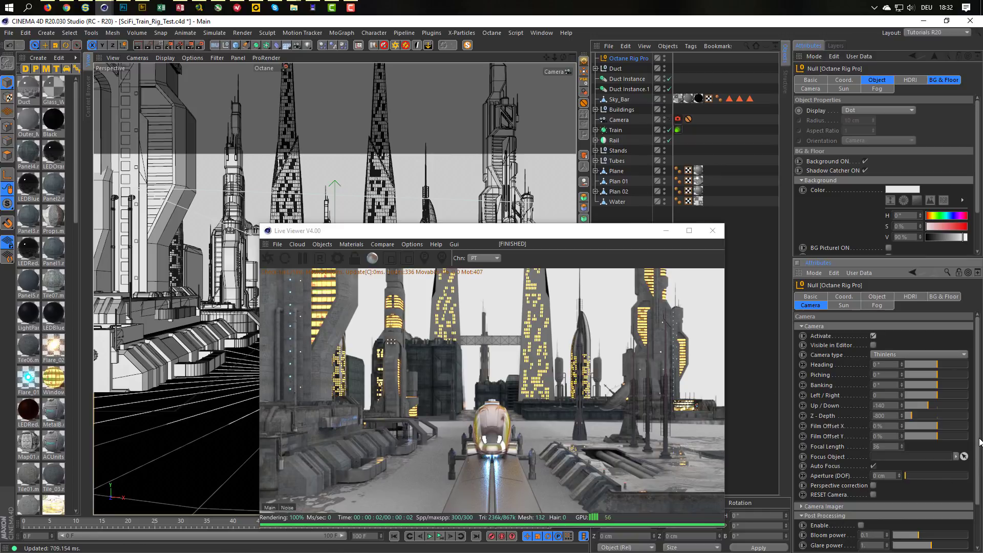
# Review the rig camera's imager and post-processing settings, deactivate that camera, and look through the scene's own Camera
pyautogui.scroll(-3, 973, 517)
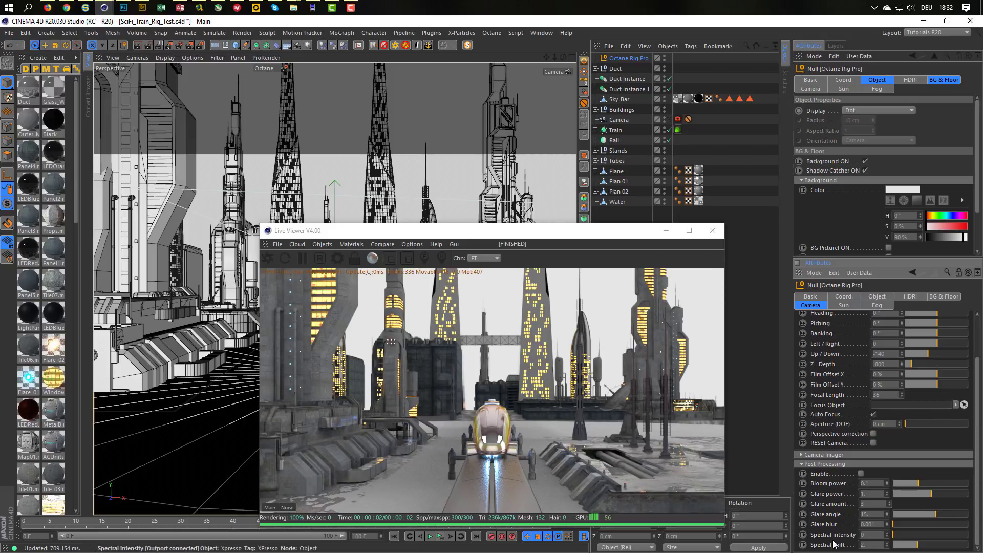
pyautogui.click(825, 455)
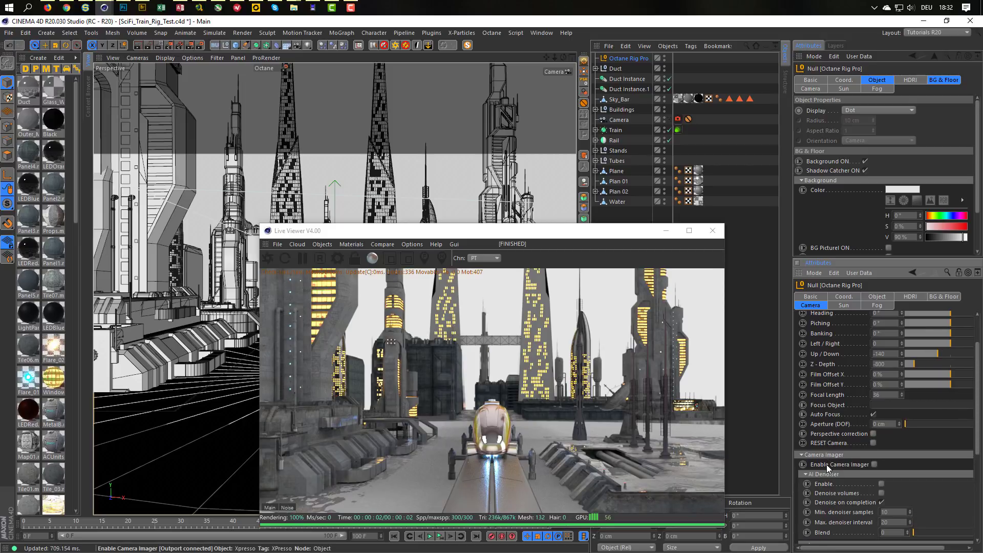
pyautogui.click(844, 455)
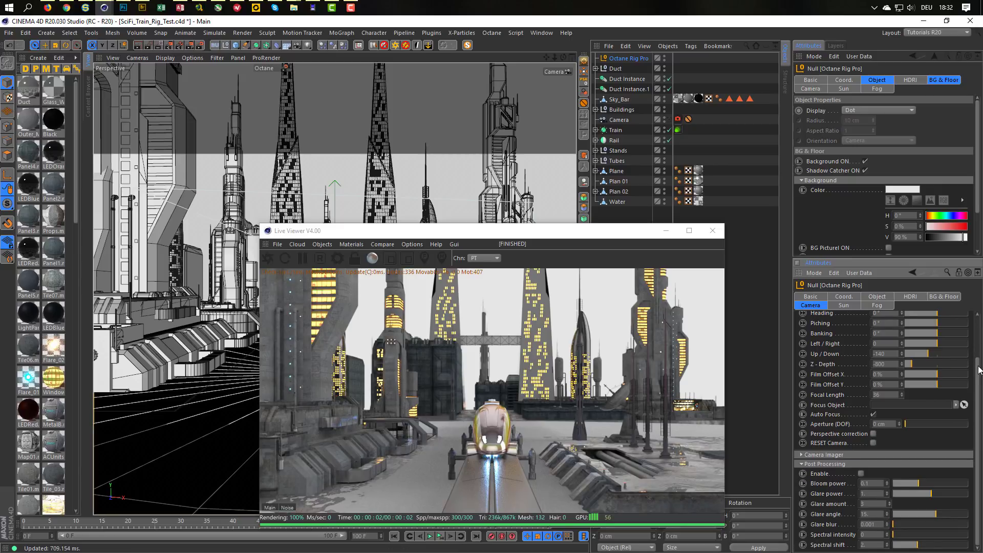
pyautogui.scroll(3, 965, 362)
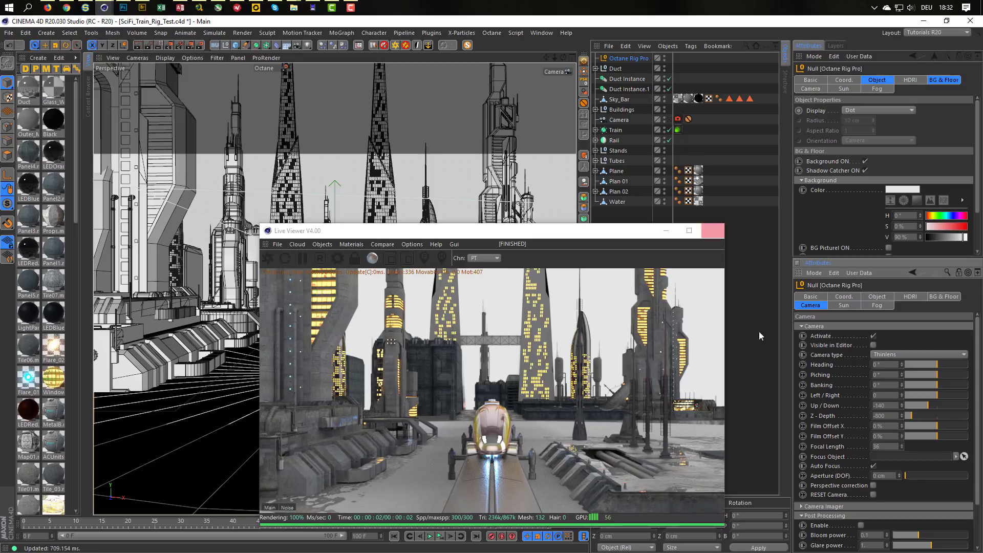
pyautogui.click(873, 336)
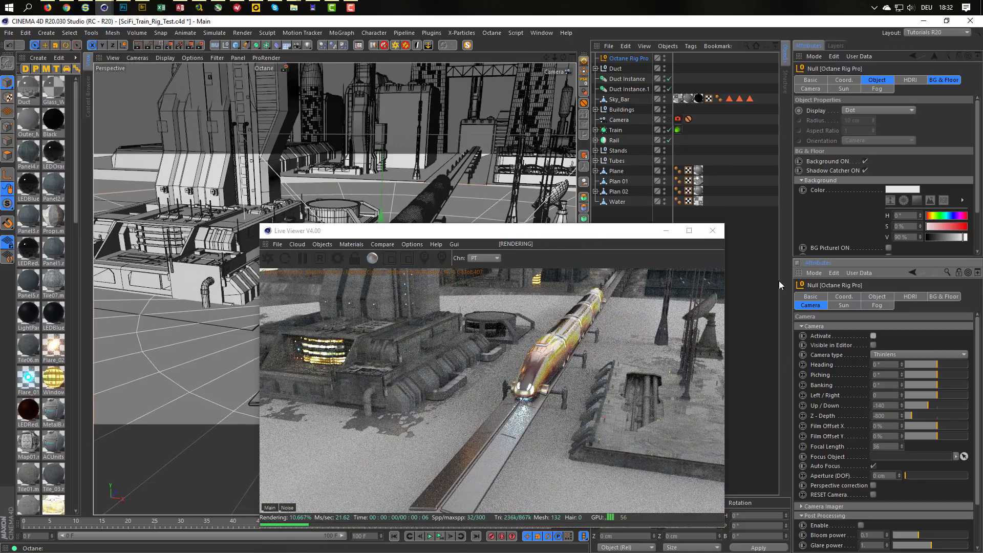
pyautogui.click(669, 123)
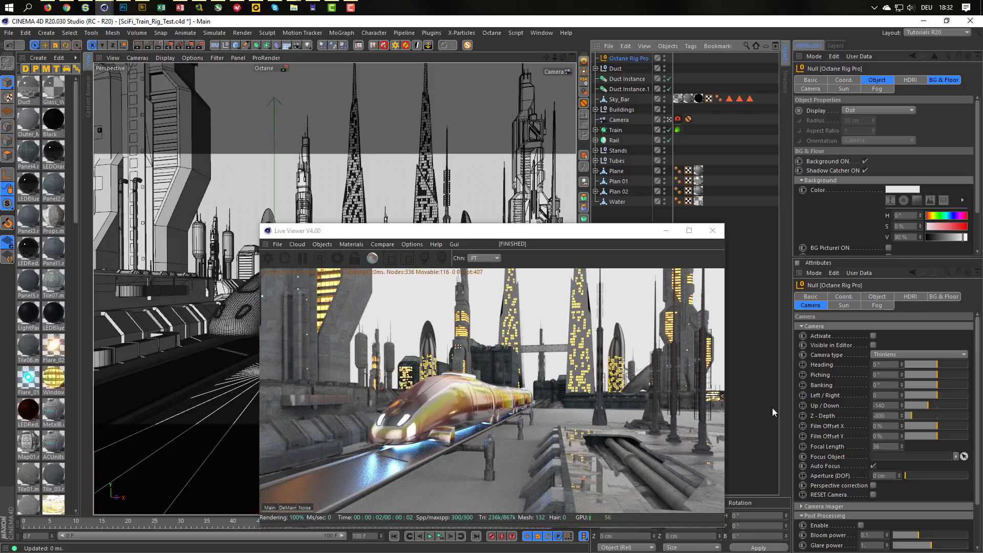
# Turn off the rig's background and shadow catcher
pyautogui.click(943, 296)
pyautogui.click(865, 327)
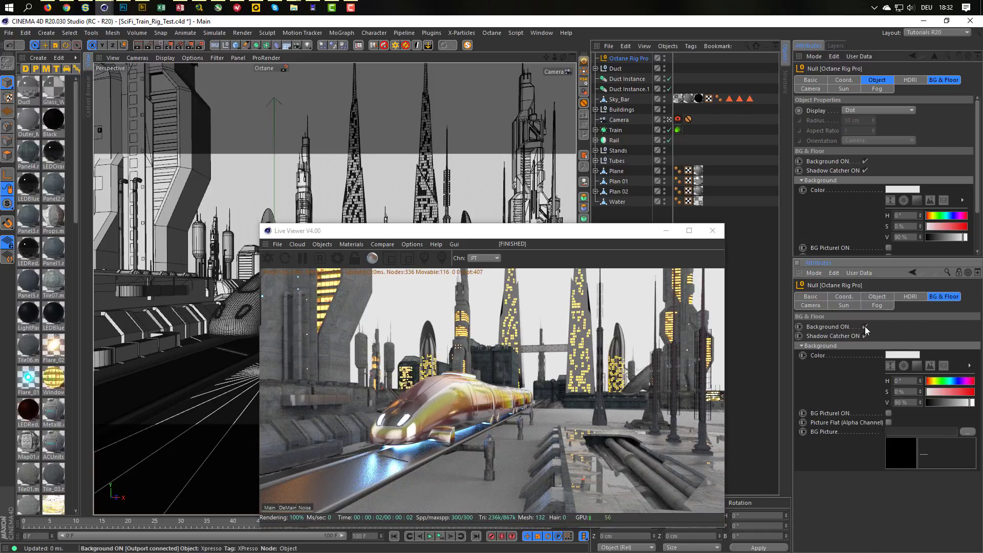
pyautogui.click(866, 336)
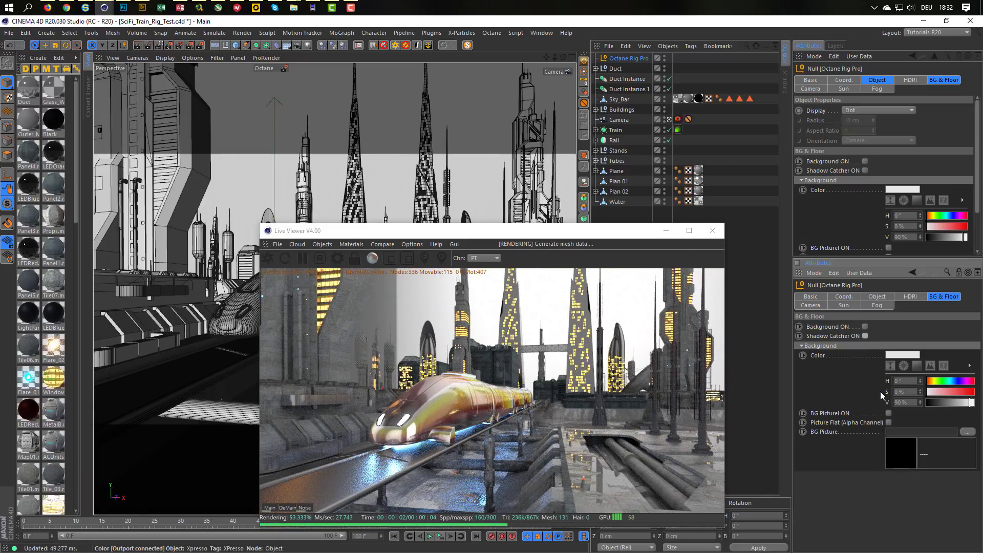
# Load the_sky_is_on_fire_8k.hdr as the rig's HDRI picture and rotate it to a RotX of about 50°
pyautogui.click(911, 297)
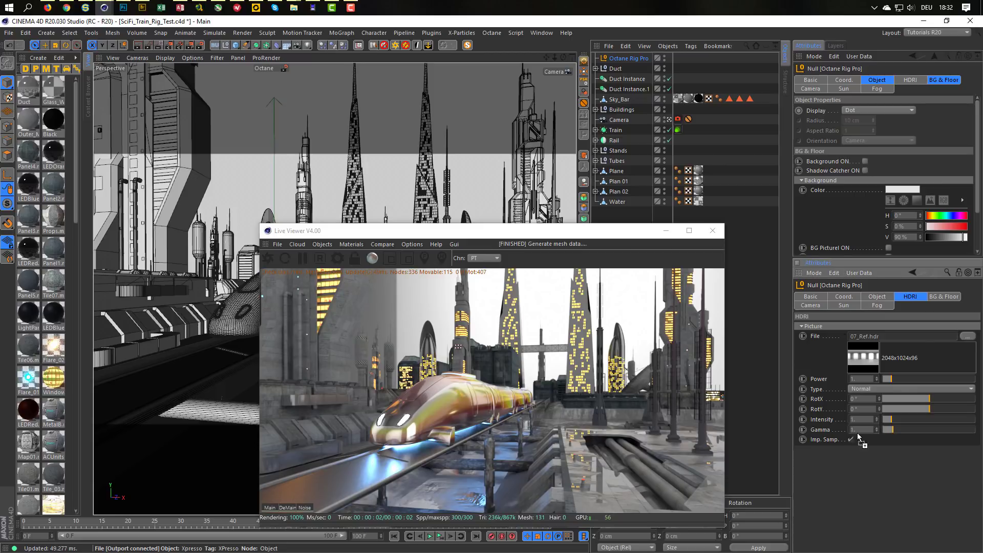
pyautogui.moveTo(874, 346); pyautogui.dragTo(874, 348)
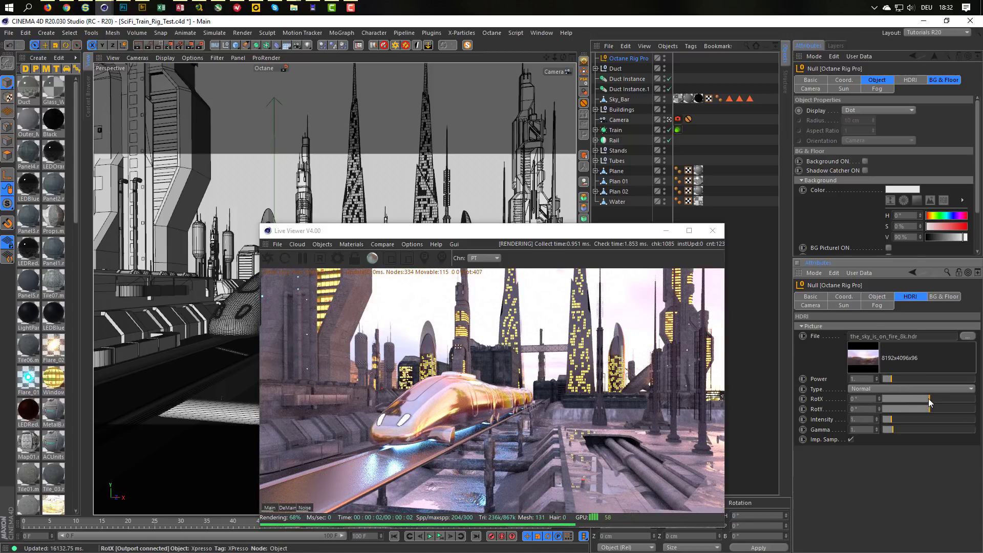
pyautogui.moveTo(929, 399); pyautogui.dragTo(943, 393)
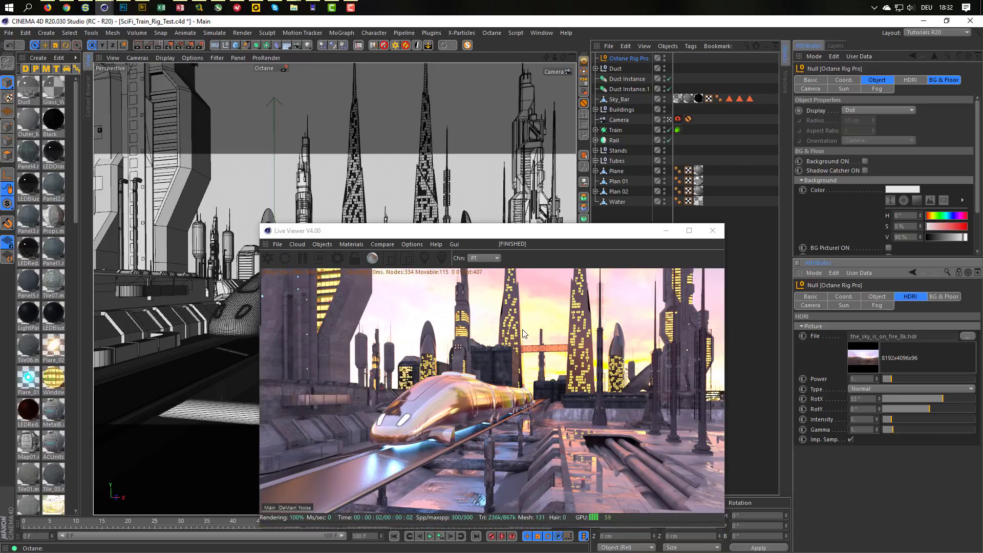
# Enable the rig's background picture using Barce_Rooftop_C_8k.jpg and check the alpha channel option in the Octane settings
pyautogui.click(951, 296)
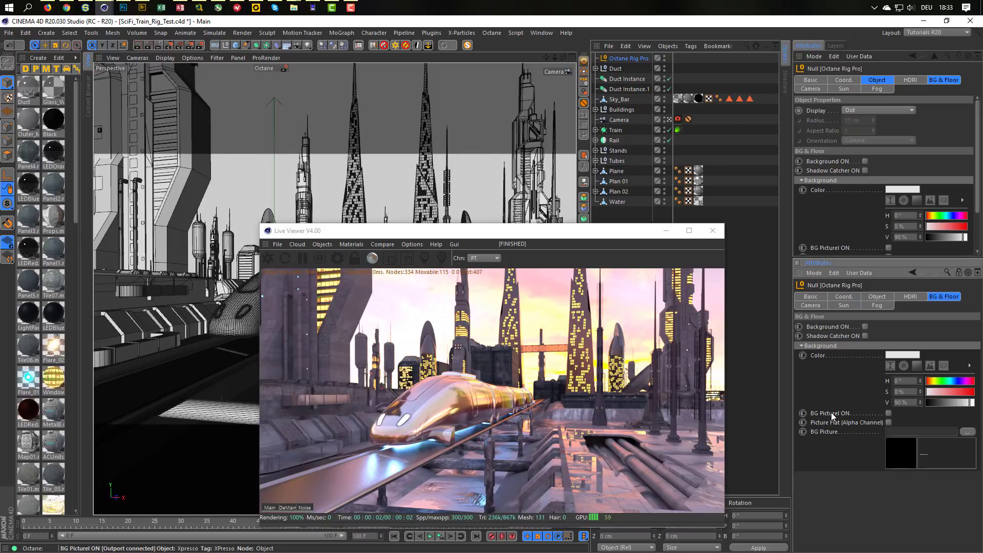
pyautogui.click(887, 413)
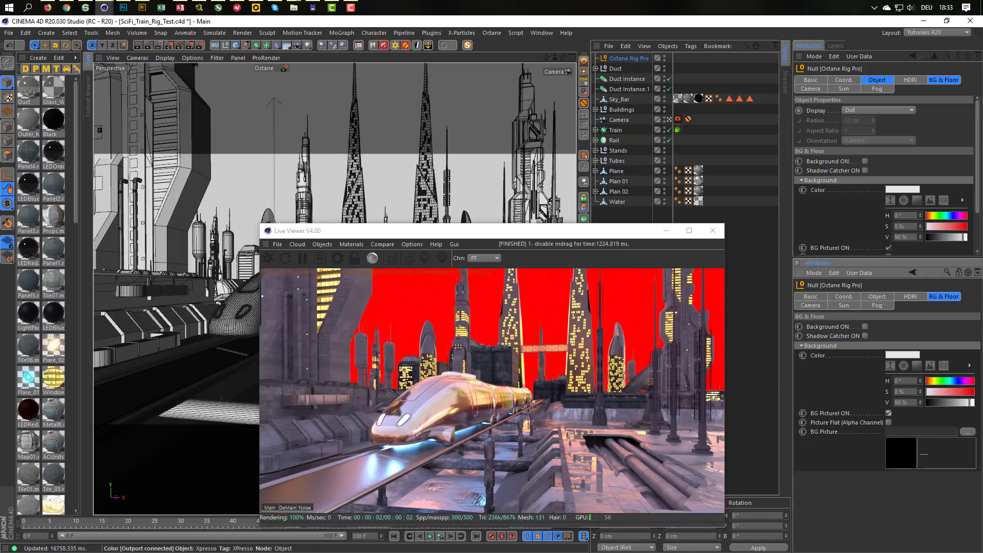
pyautogui.moveTo(674, 397); pyautogui.dragTo(889, 461)
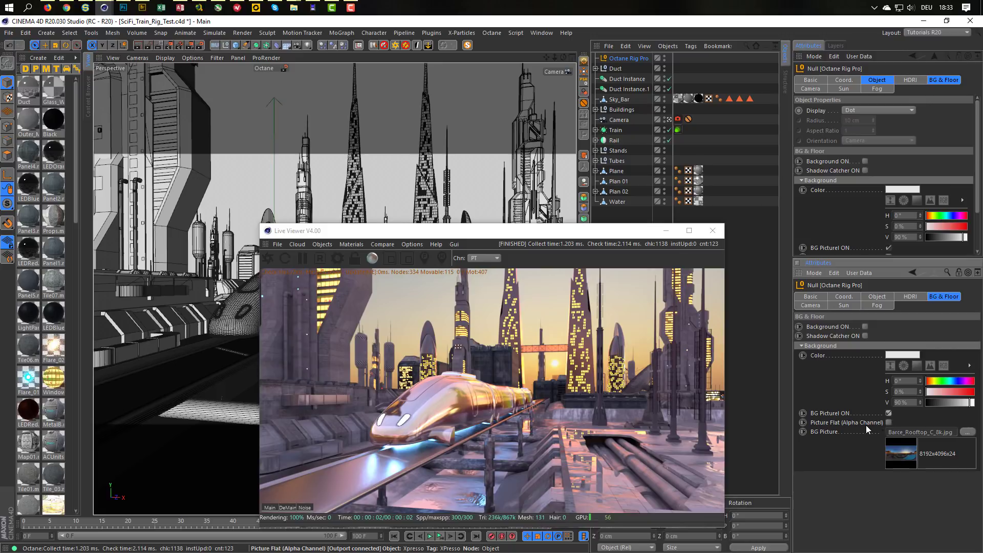
pyautogui.click(339, 257)
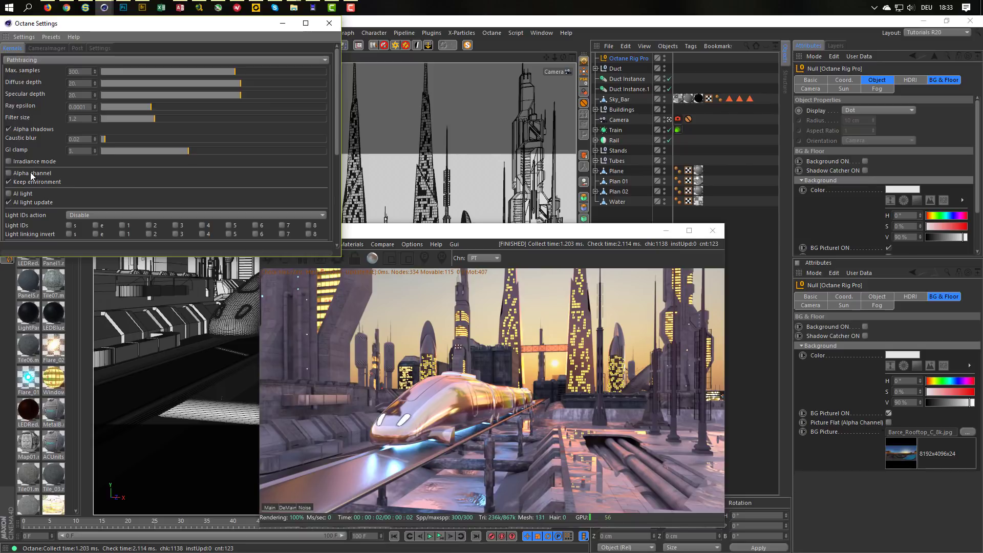
pyautogui.click(329, 23)
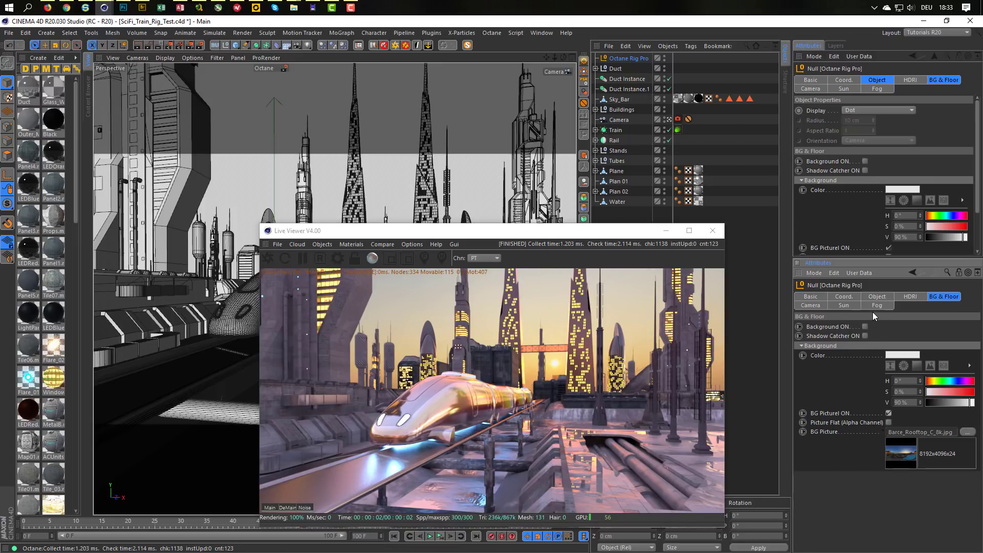
# Activate the fog volume in the Octane rig
pyautogui.click(840, 306)
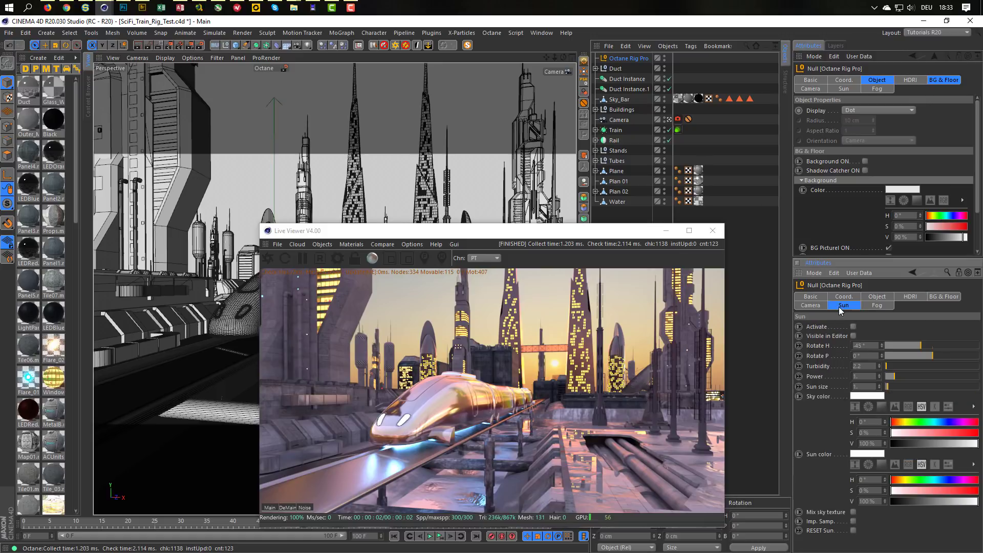
pyautogui.click(876, 306)
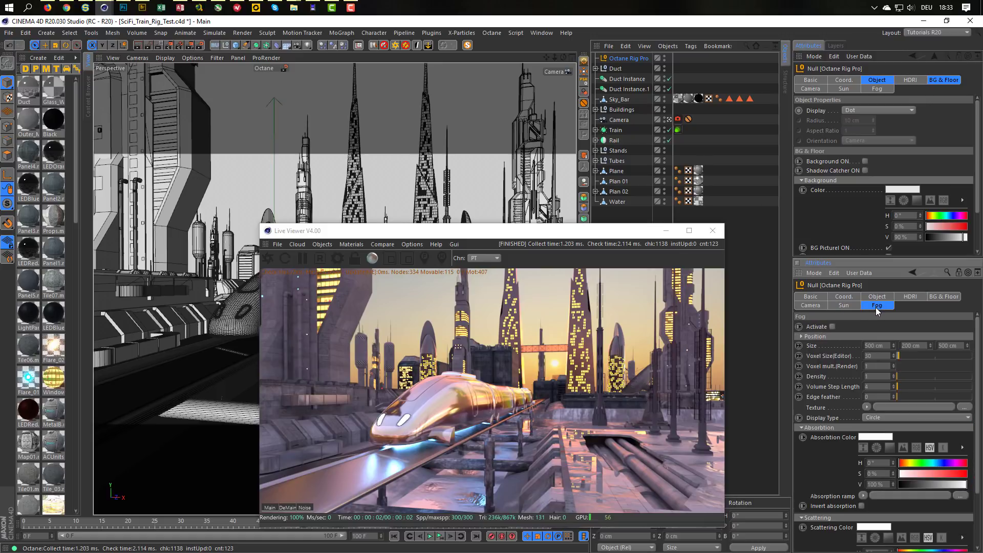
pyautogui.click(832, 326)
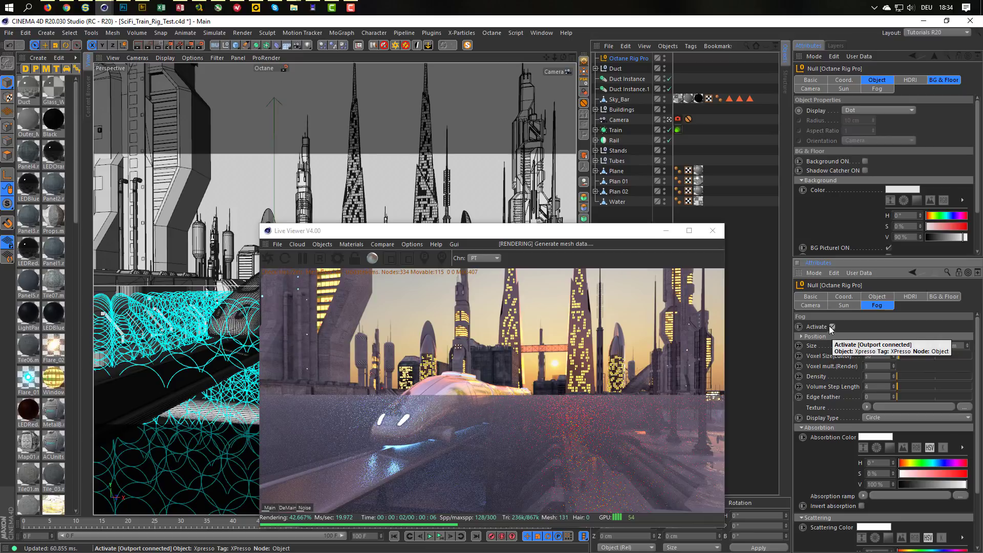
# Show all four views and set the fog's editor voxel size to 80
pyautogui.middleClick(443, 169)
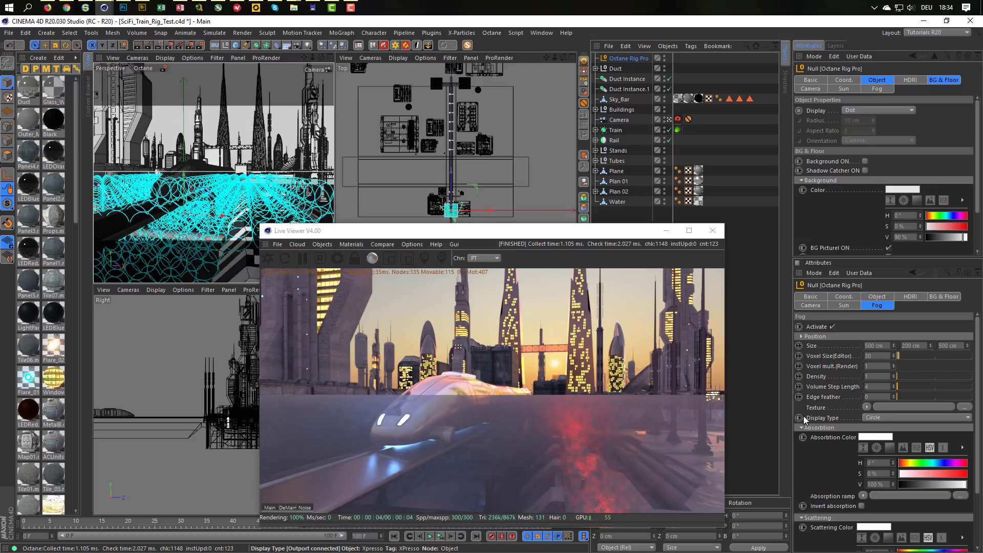
pyautogui.click(886, 416)
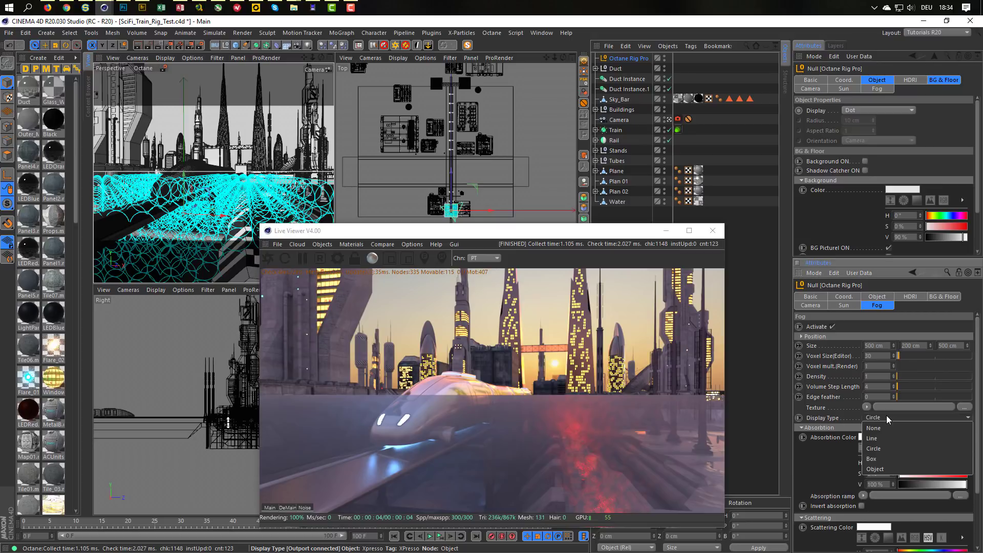
pyautogui.click(887, 415)
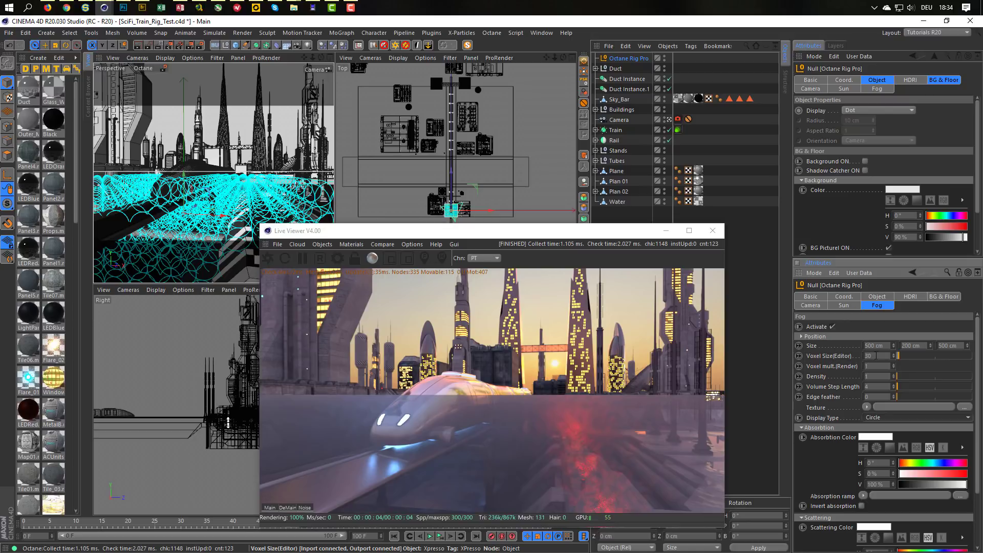
pyautogui.doubleClick(876, 356)
pyautogui.write('80')
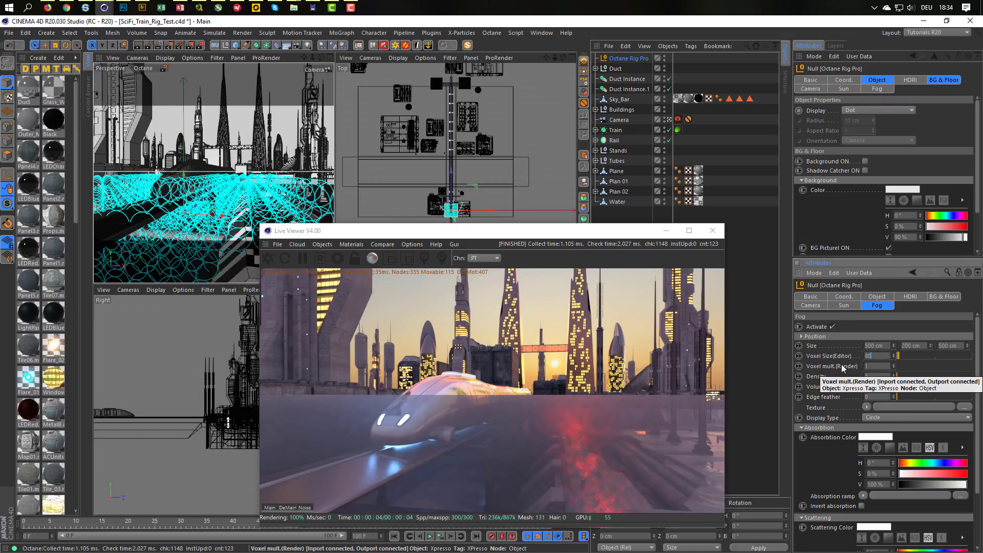
pyautogui.press('Return')
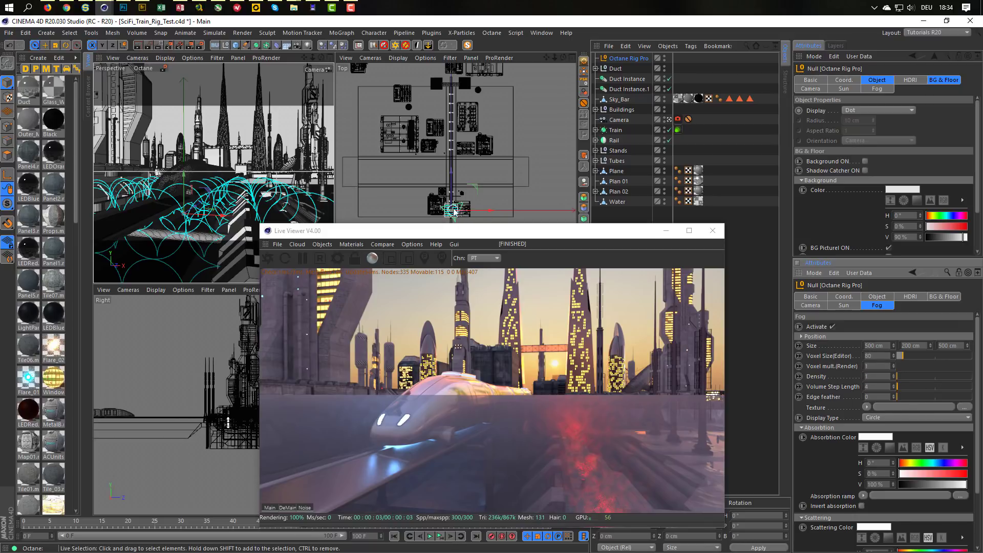
pyautogui.scroll(1, 466, 200)
pyautogui.scroll(3, 466, 199)
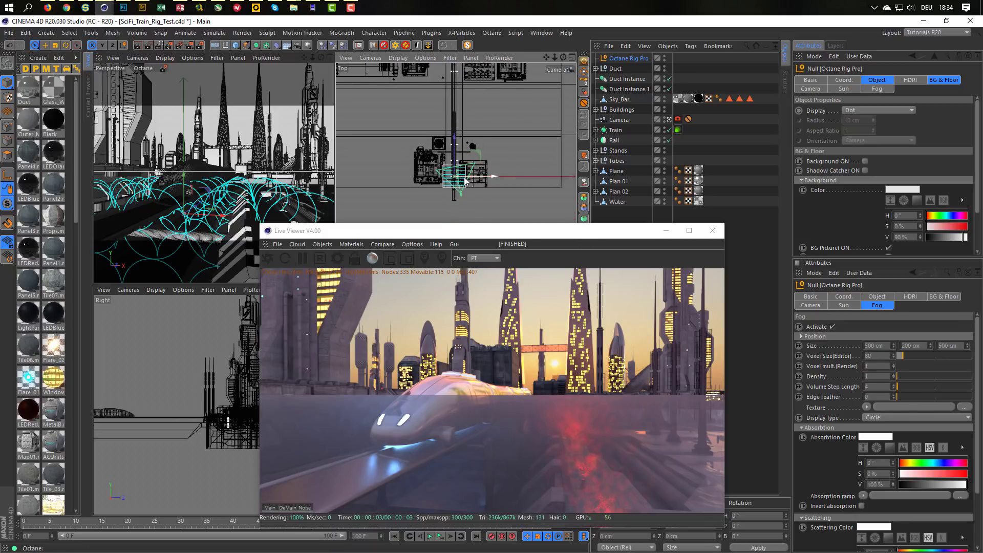
pyautogui.scroll(-4, 447, 177)
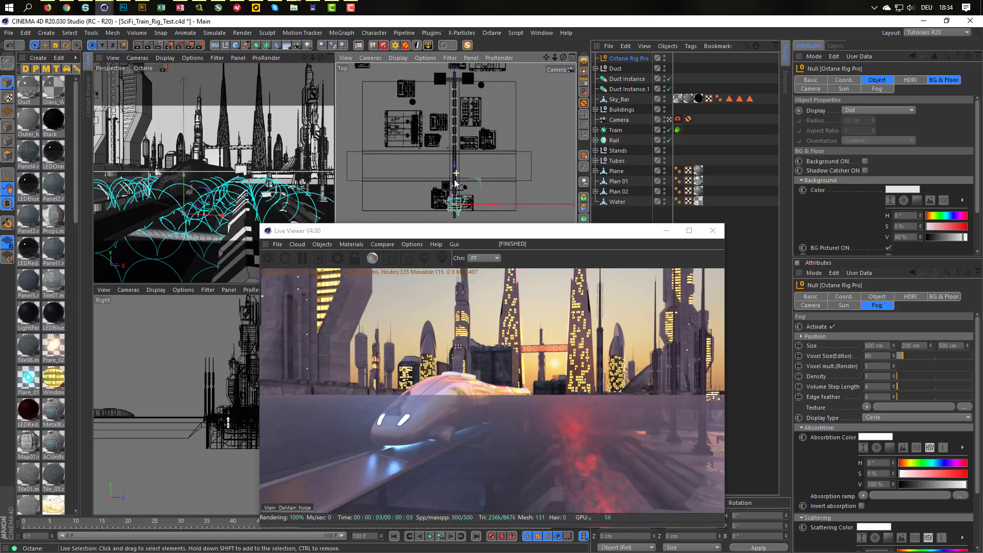
# Set the fog volume's size to 5000 cm by 1000 cm by 5000 cm
pyautogui.scroll(3, 478, 198)
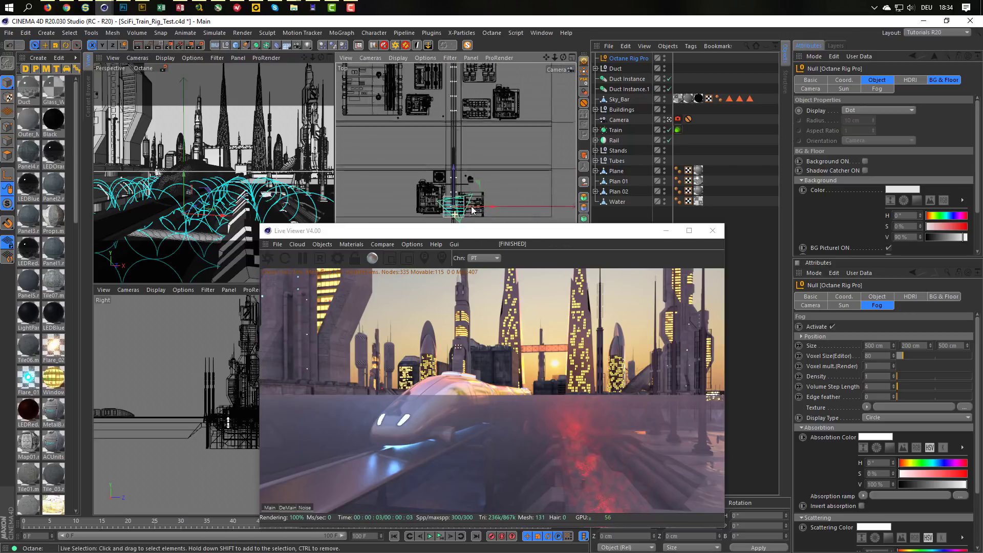
pyautogui.scroll(2, 478, 198)
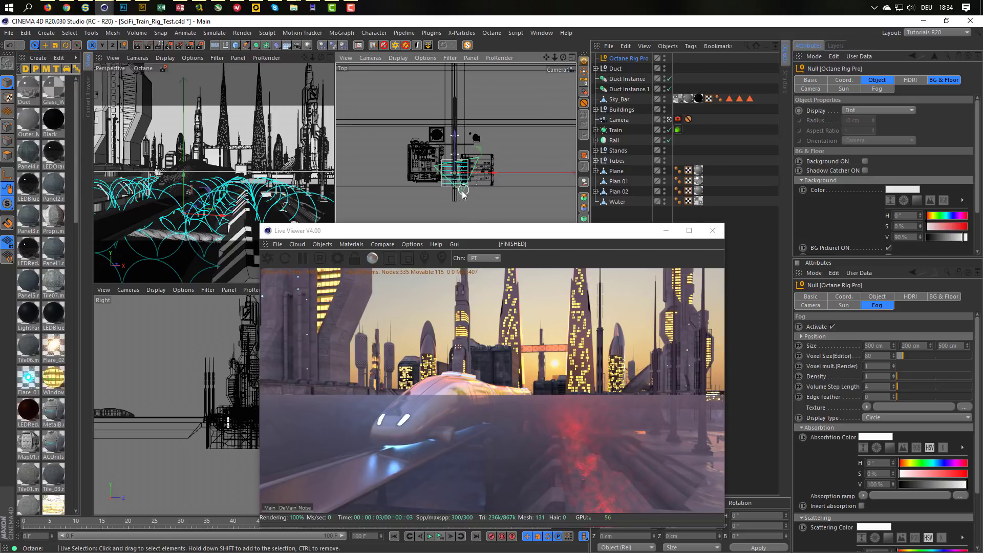
pyautogui.scroll(-3, 455, 180)
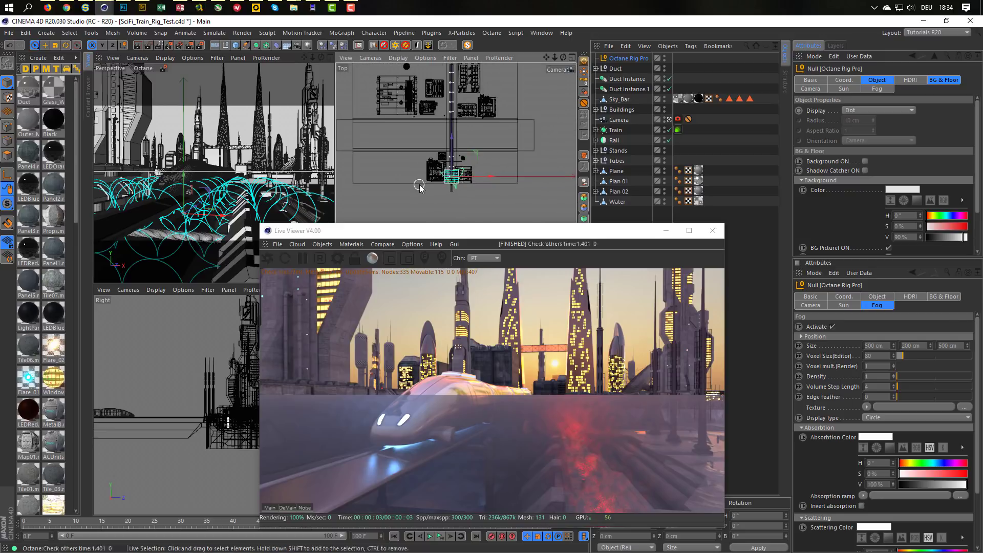
pyautogui.keyDown('alt'); pyautogui.moveTo(452, 174); pyautogui.dragTo(459, 200, button='middle'); pyautogui.keyUp('alt')
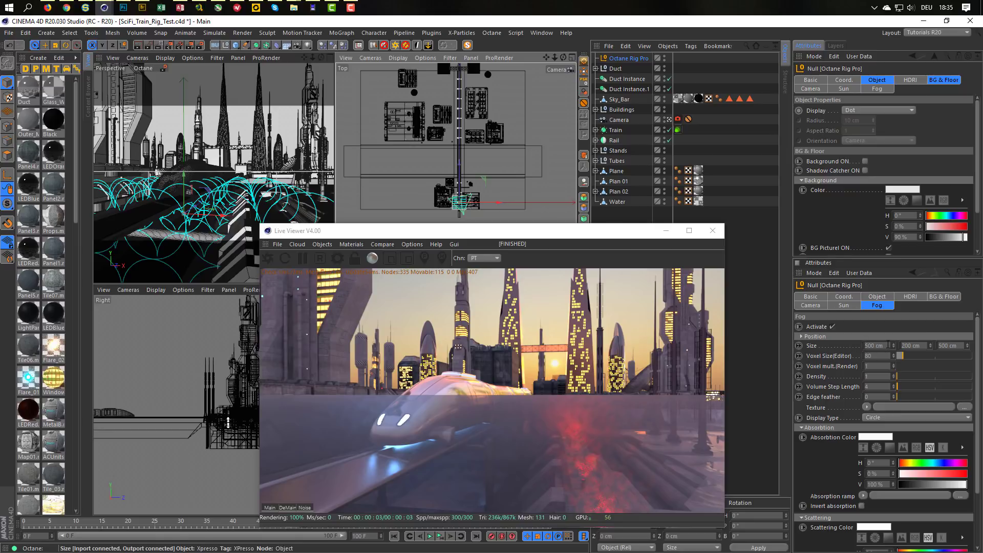
pyautogui.click(888, 345)
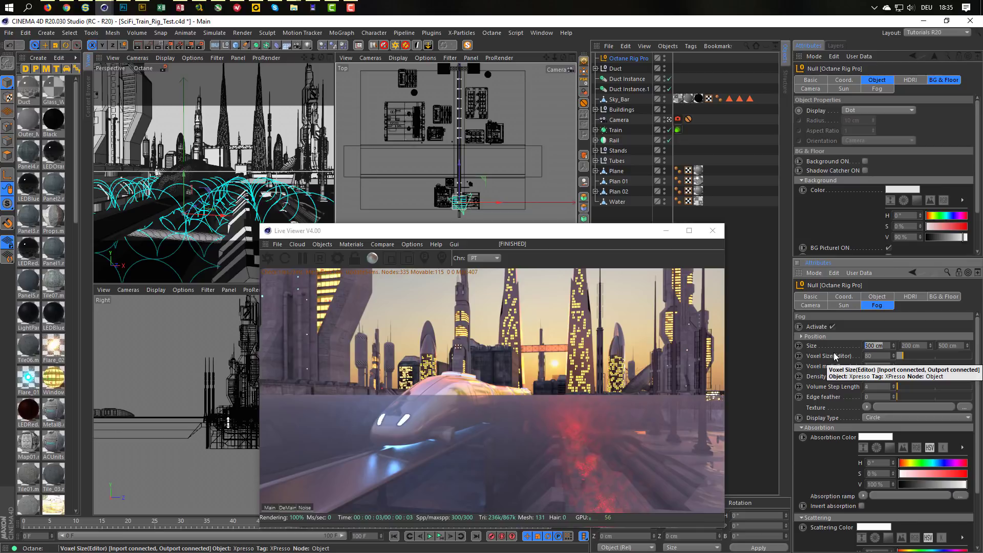
pyautogui.write('5')
pyautogui.press('Tab')
pyautogui.write('1000')
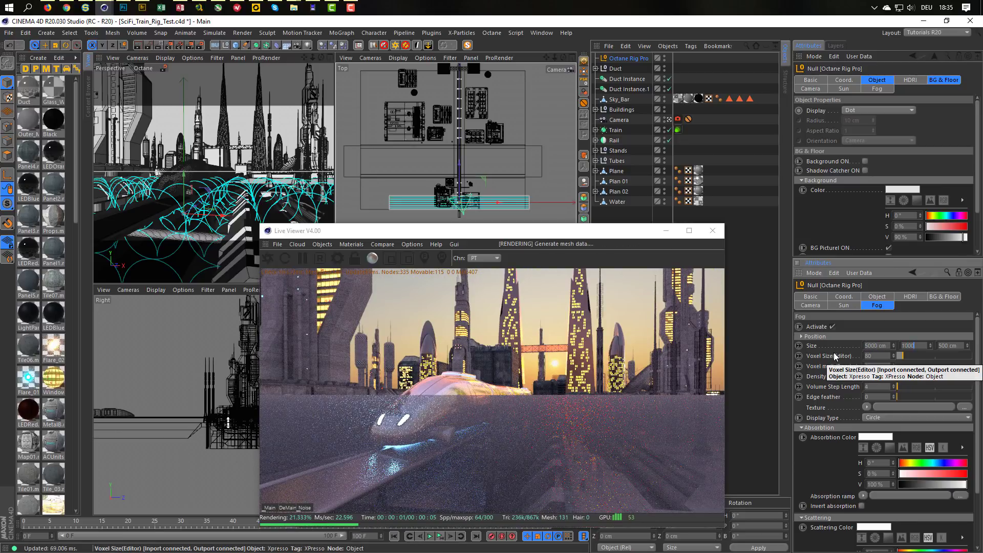
pyautogui.press('Tab')
pyautogui.write('50')
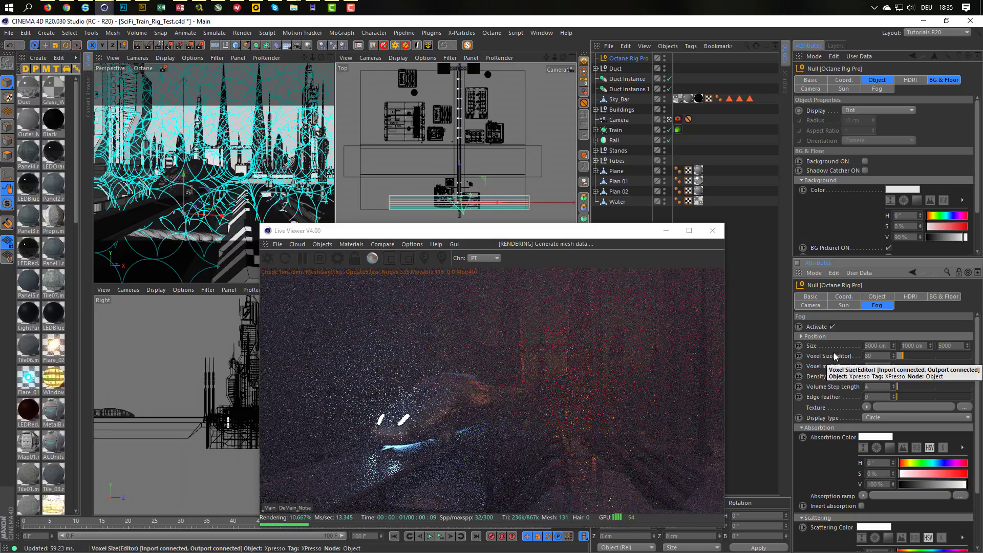
pyautogui.write('00')
pyautogui.press('Return')
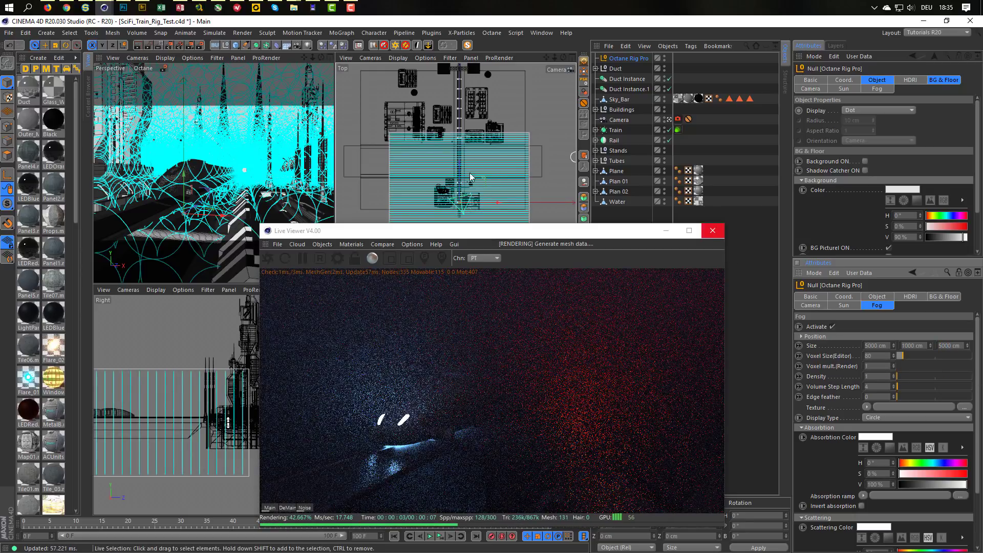
# Shift the fog volume along Z by setting its third position value to 2000
pyautogui.keyDown('alt'); pyautogui.moveTo(467, 149); pyautogui.dragTo(468, 102, button='middle'); pyautogui.keyUp('alt')
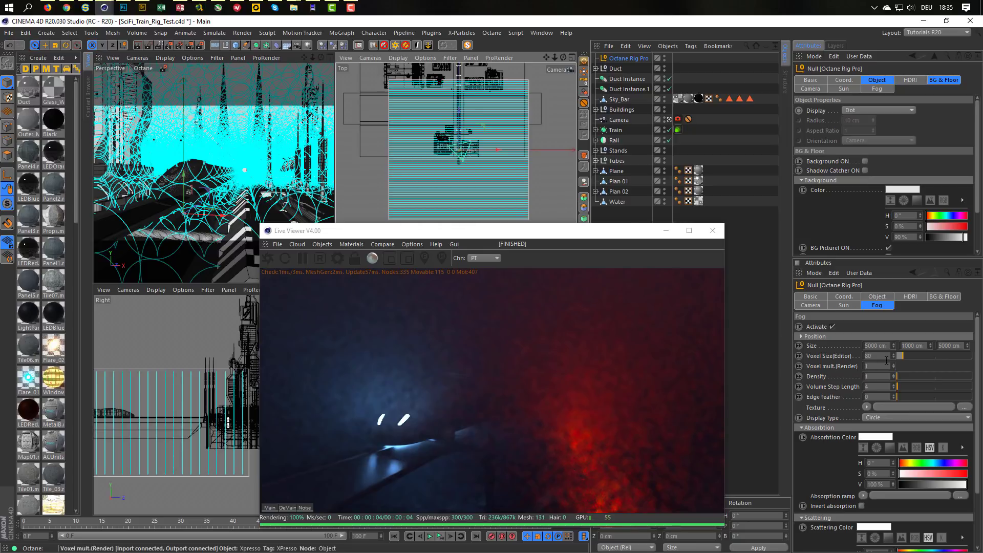
pyautogui.click(813, 336)
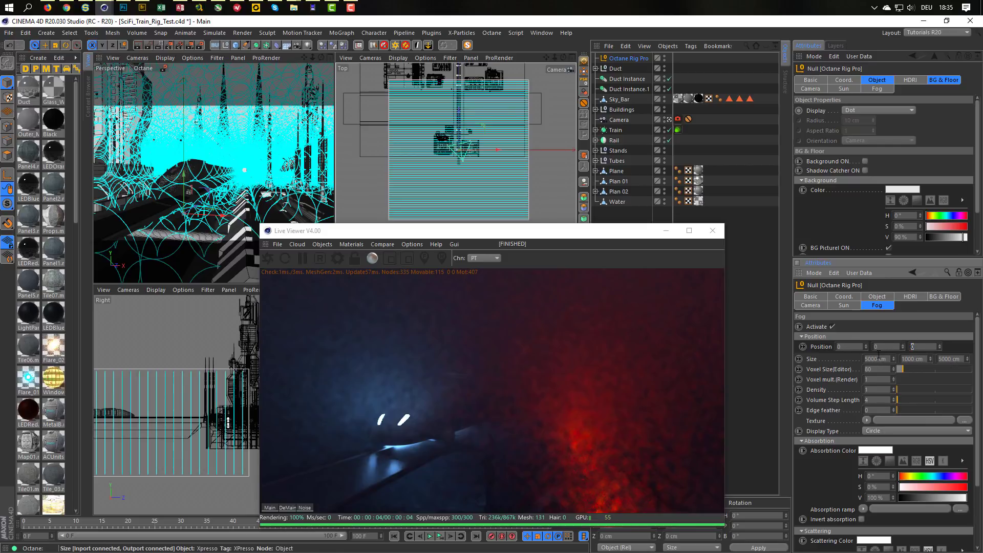
pyautogui.write('200')
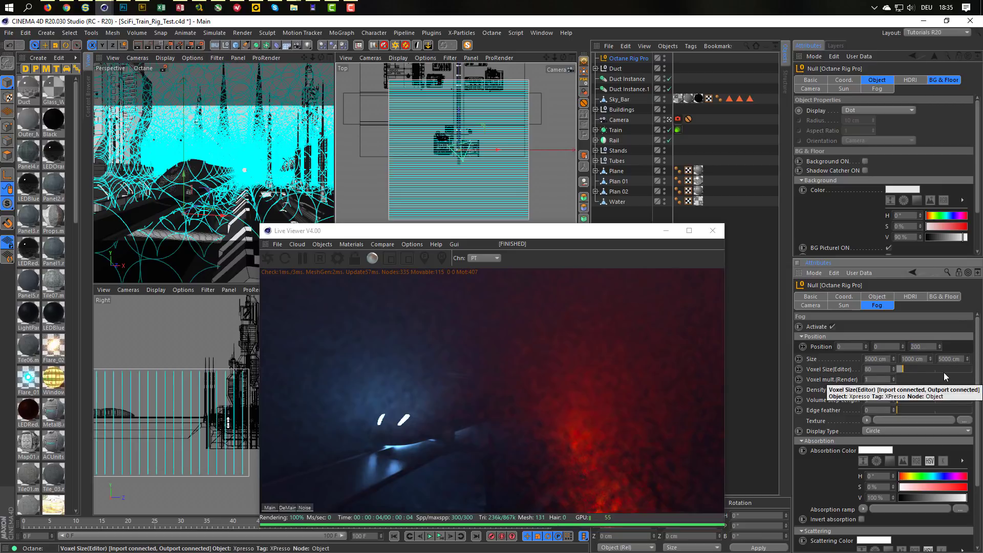
pyautogui.write('0')
pyautogui.press('Return')
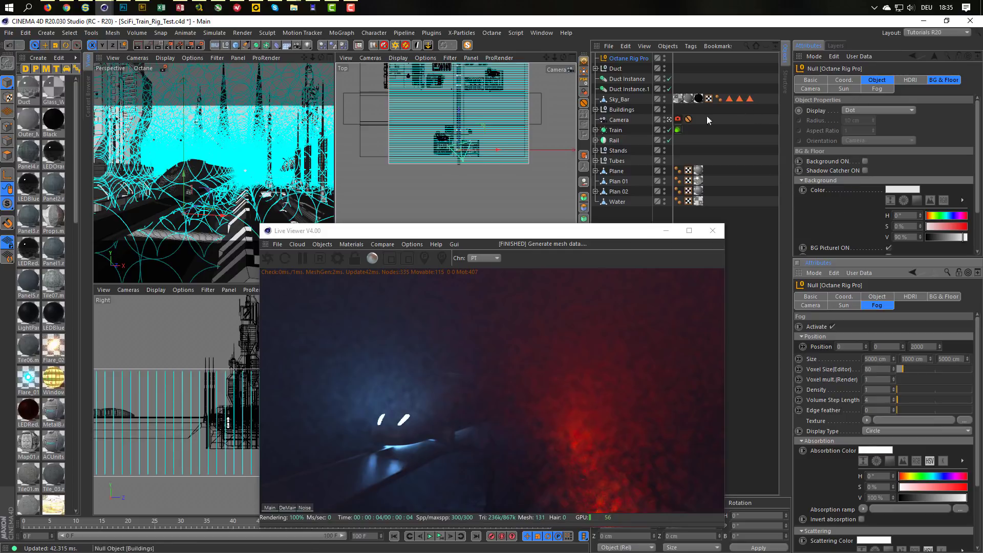
# Disable the AI denoiser in the Camera Imager settings of the camera's Octane tag
pyautogui.click(679, 119)
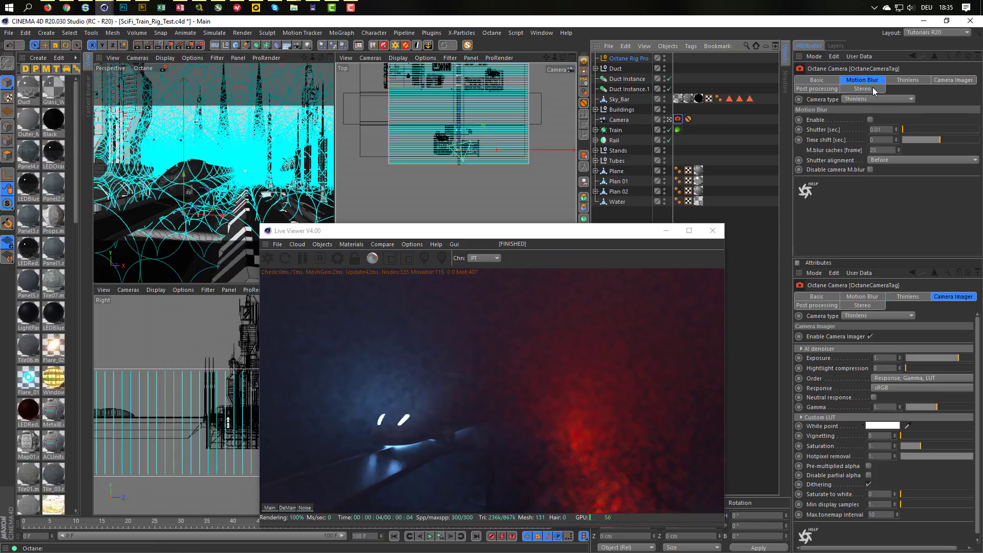
pyautogui.click(943, 81)
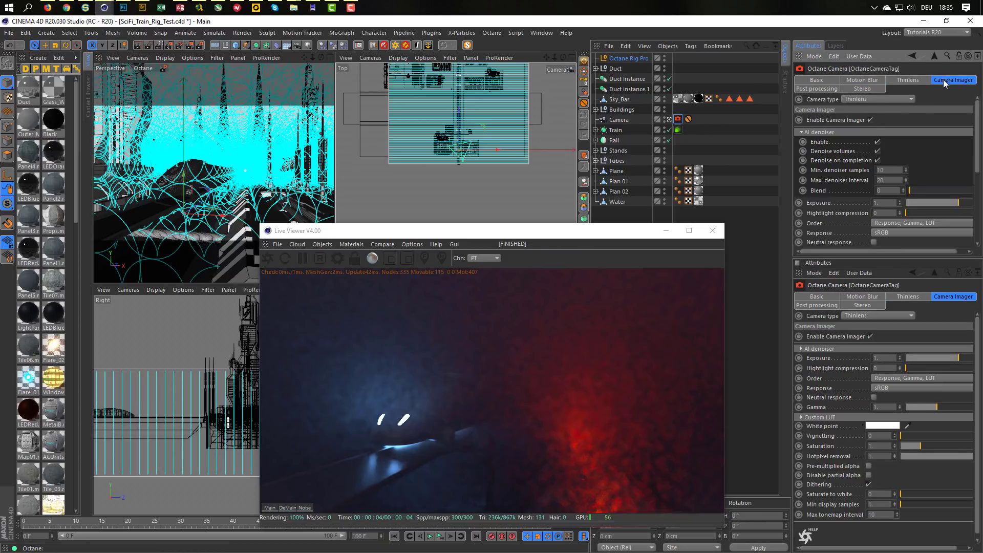
pyautogui.click(878, 142)
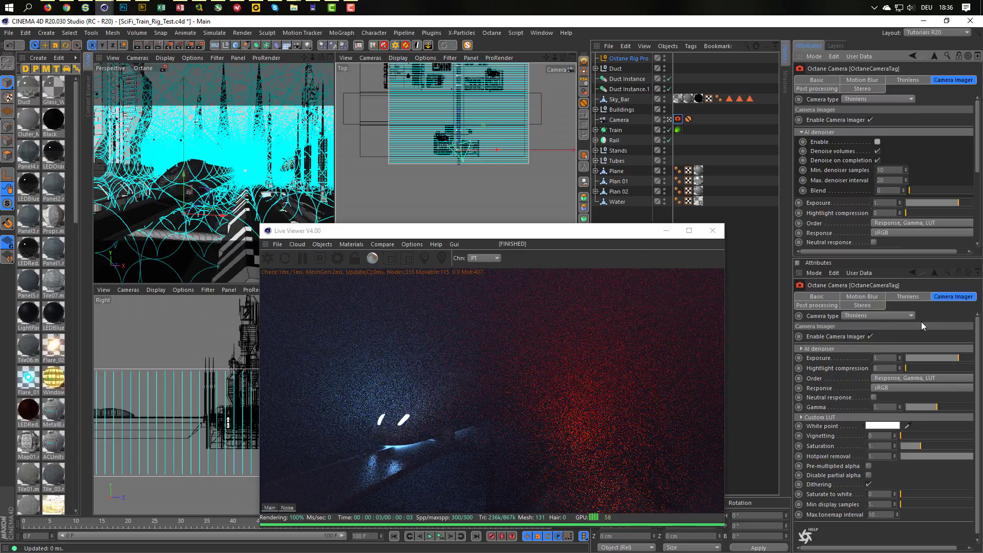
# Reselect the Octane Rig Pro and set its fog density to 0.2
pyautogui.click(626, 61)
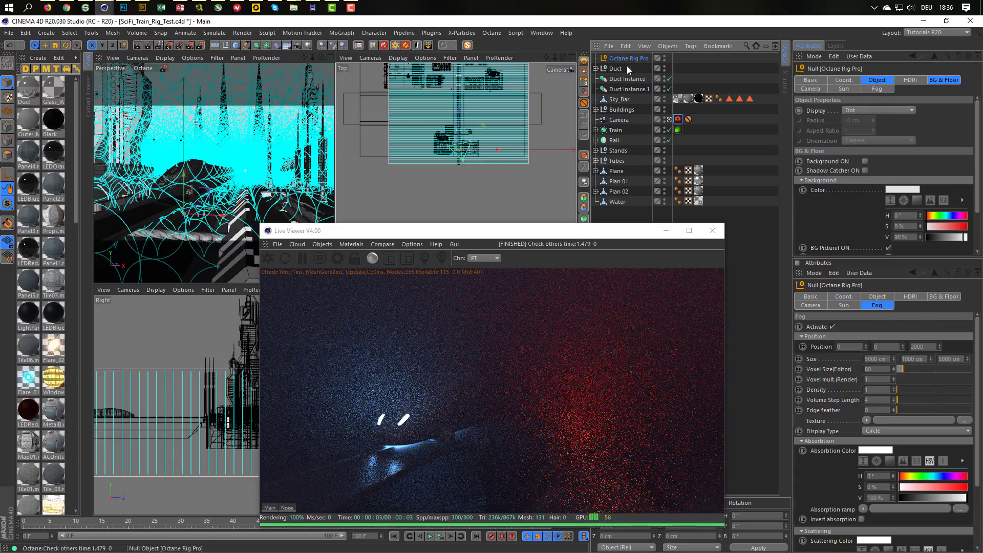
pyautogui.click(960, 274)
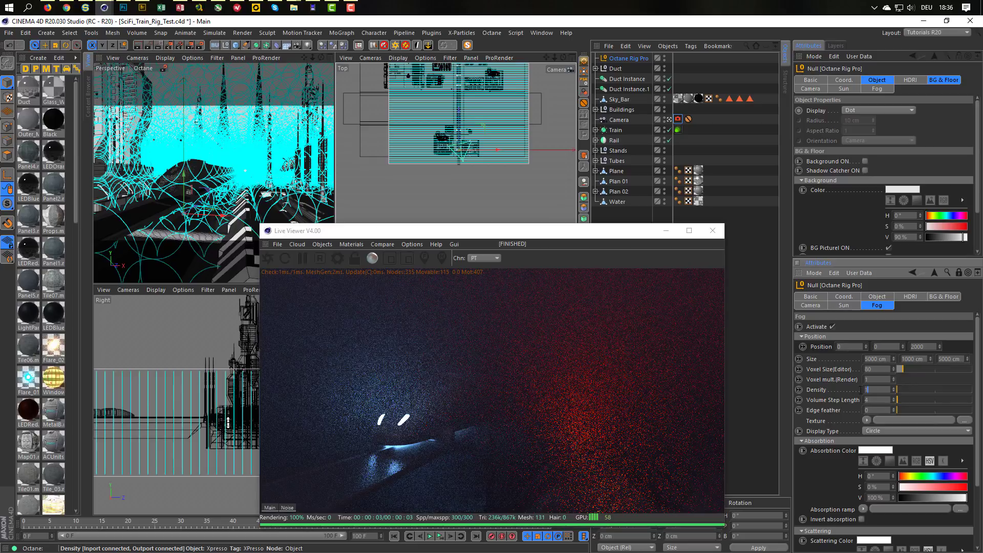
pyautogui.write('.2')
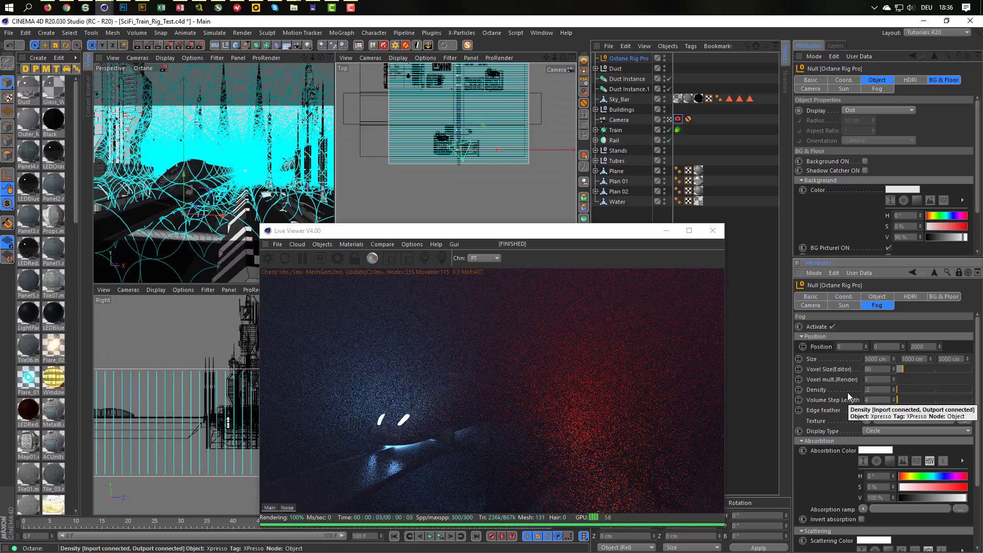
pyautogui.press('Return')
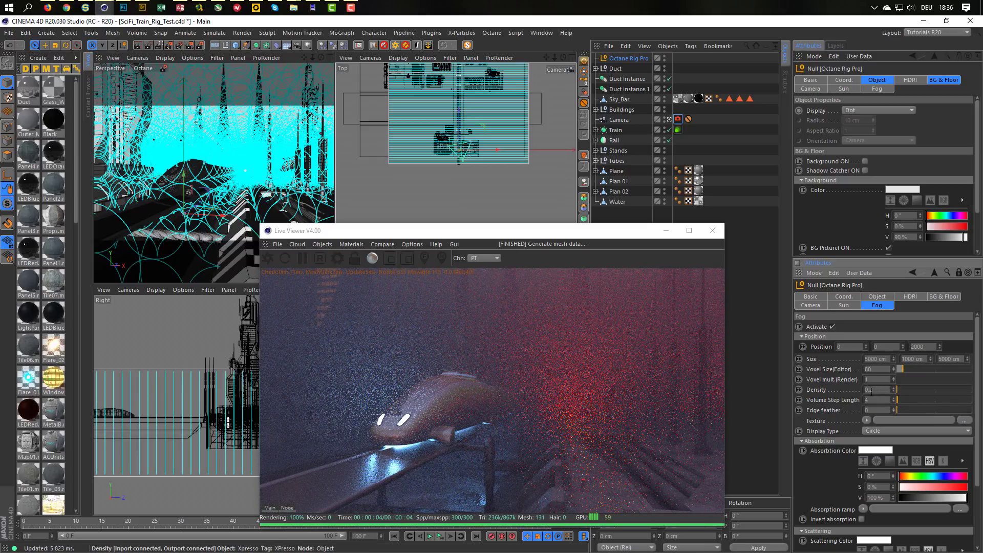
# Try a fog density of 0.1, and set it back to 0.2
pyautogui.moveTo(869, 389); pyautogui.dragTo(887, 389)
pyautogui.write('.1')
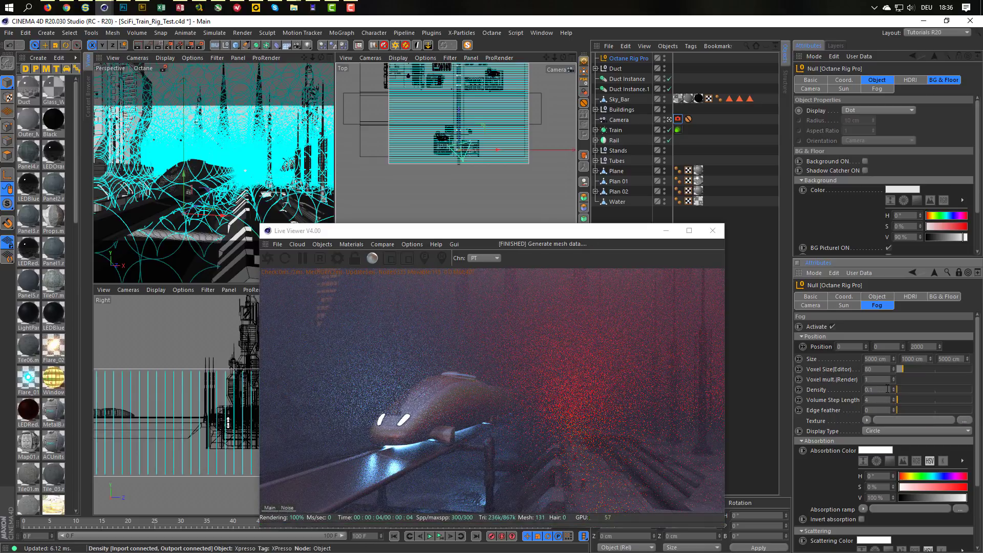
pyautogui.press('Return')
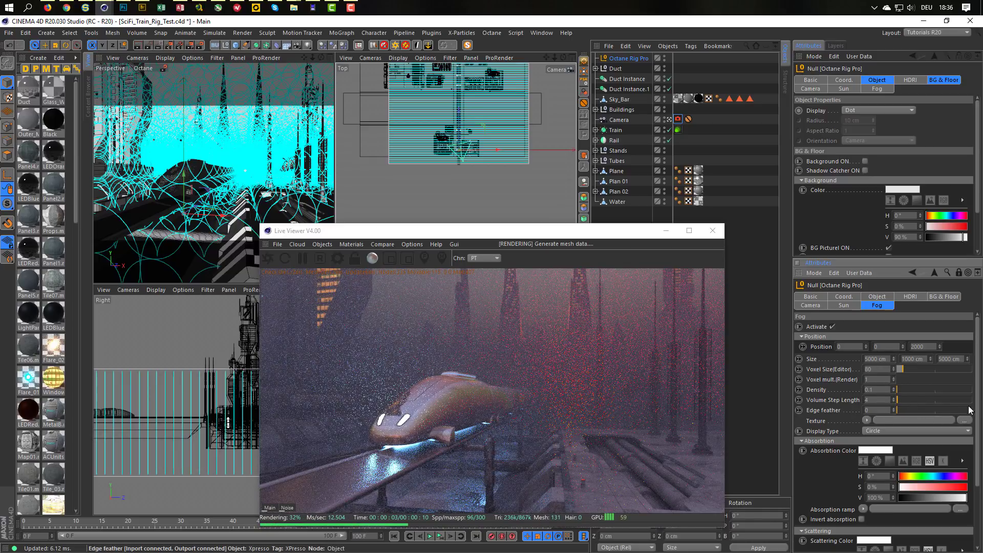
pyautogui.scroll(-2, 978, 401)
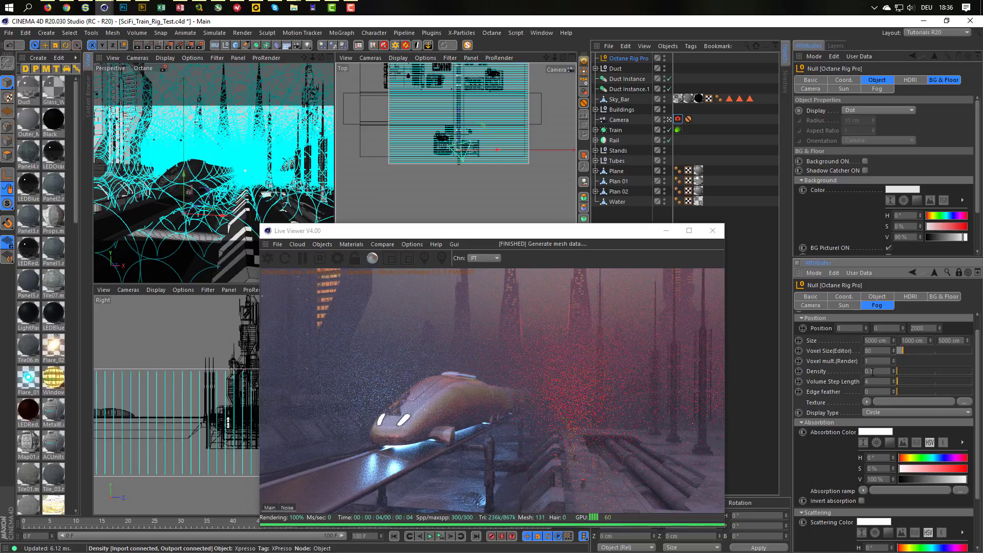
pyautogui.doubleClick(880, 372)
pyautogui.write('2')
pyautogui.press('Return')
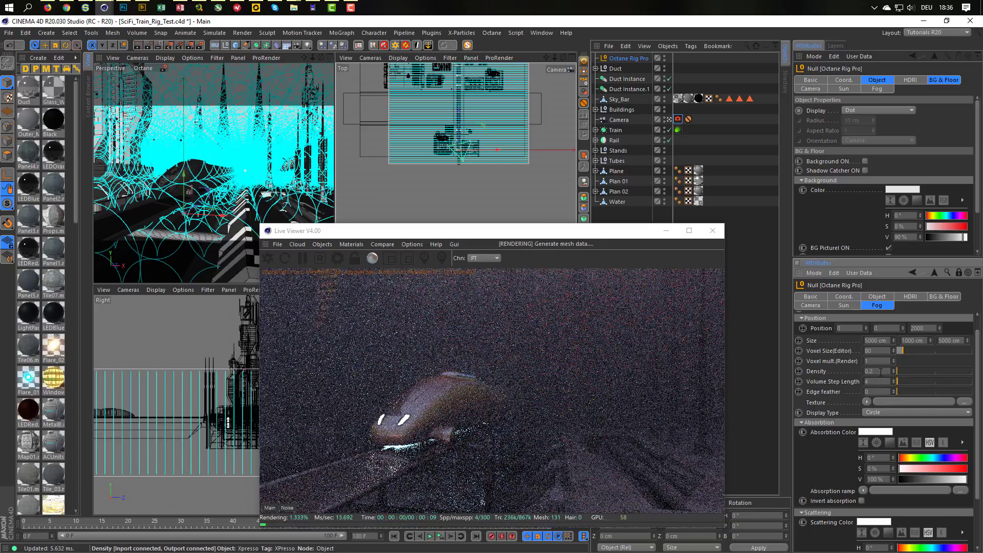
# Darken the fog's absorption color to a V of about 44% and its scattering color to about 42%
pyautogui.scroll(-5, 976, 361)
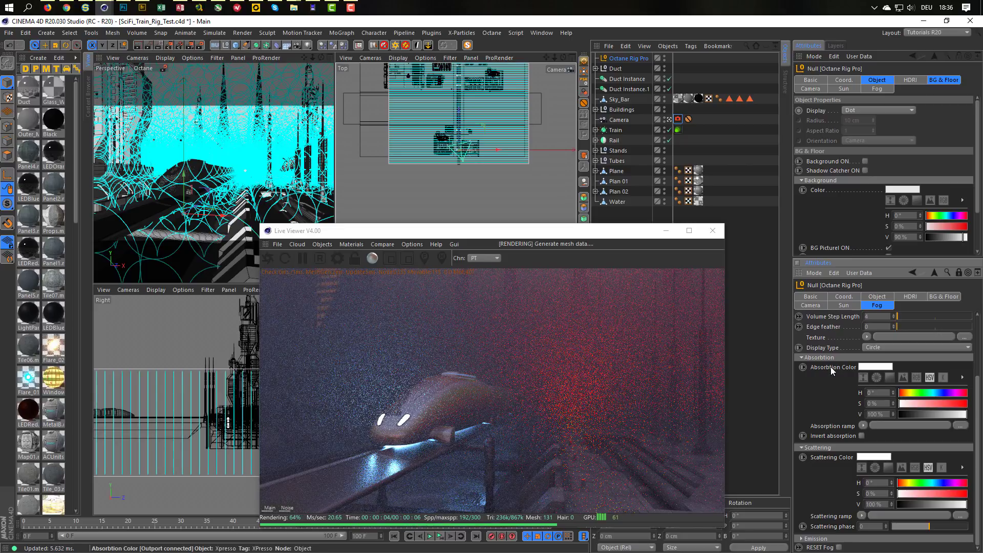
pyautogui.moveTo(948, 410)
pyautogui.mouseDown()
pyautogui.moveTo(913, 413)
pyautogui.moveTo(929, 413)
pyautogui.mouseUp()
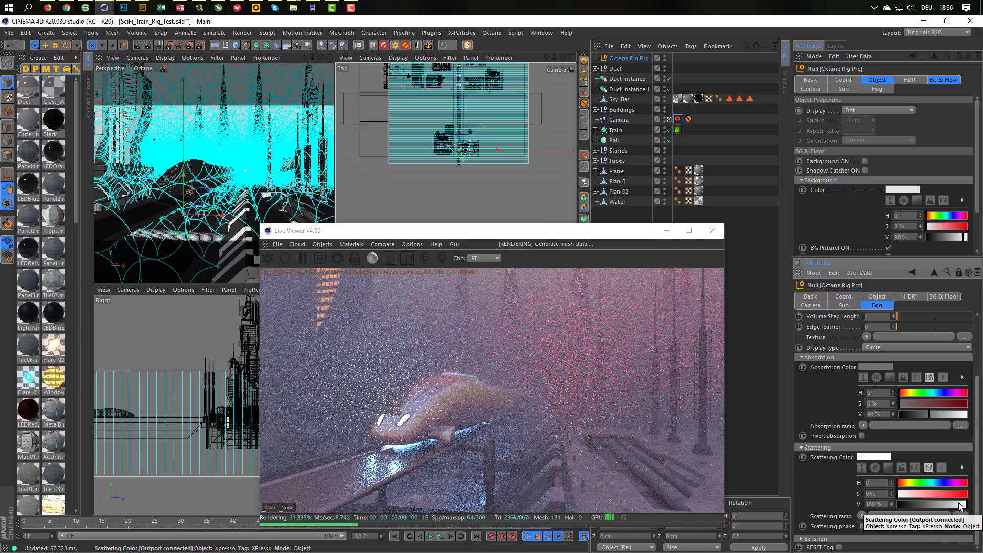
pyautogui.moveTo(954, 504); pyautogui.dragTo(926, 503)
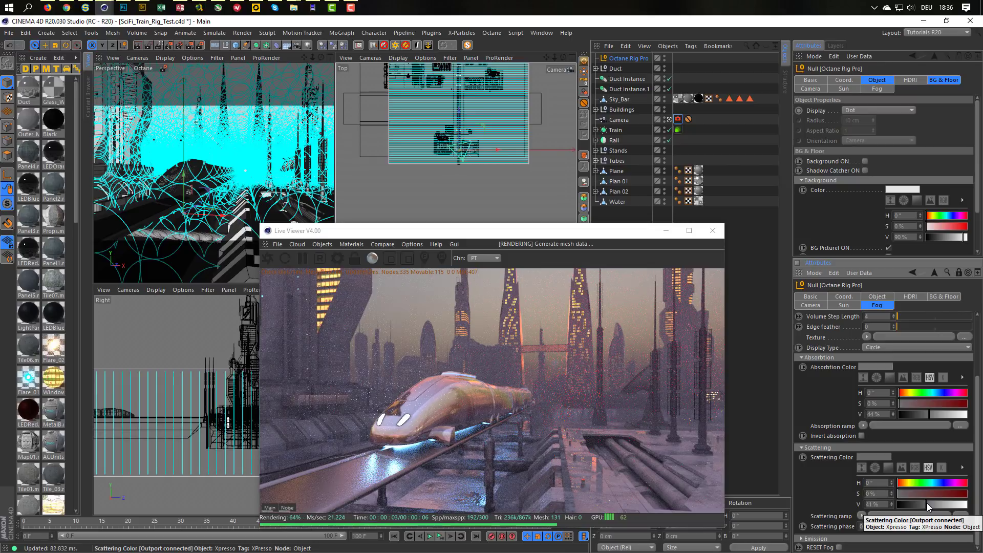
pyautogui.click(929, 503)
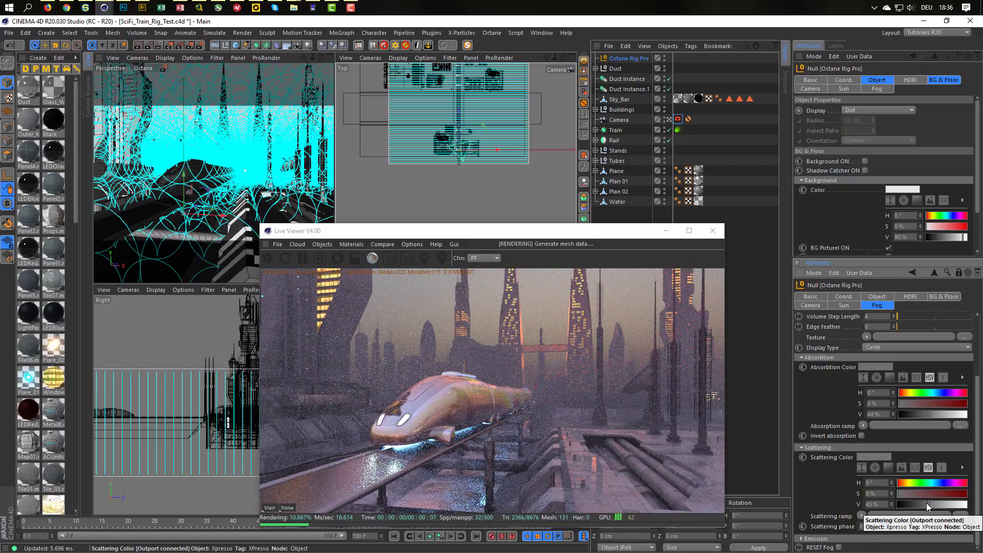
pyautogui.click(927, 503)
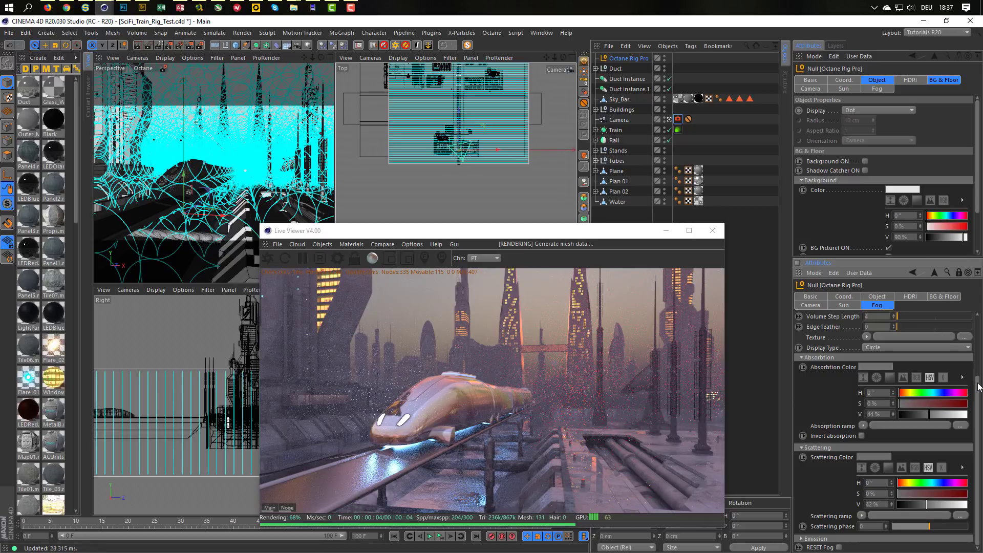
# Raise the fog volume by setting its Y position to 500
pyautogui.moveTo(979, 387); pyautogui.dragTo(980, 345)
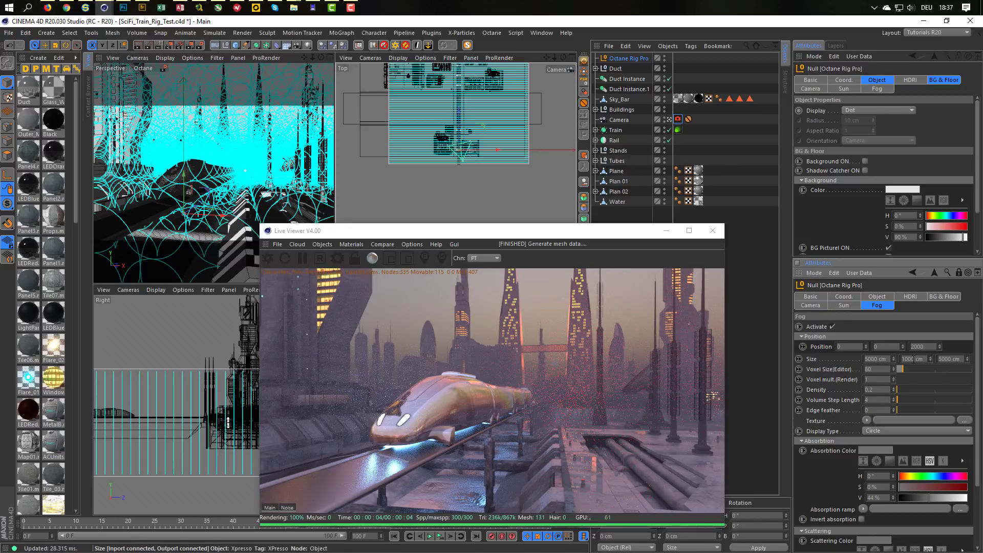
pyautogui.doubleClick(886, 347)
pyautogui.write('500')
pyautogui.press('Return')
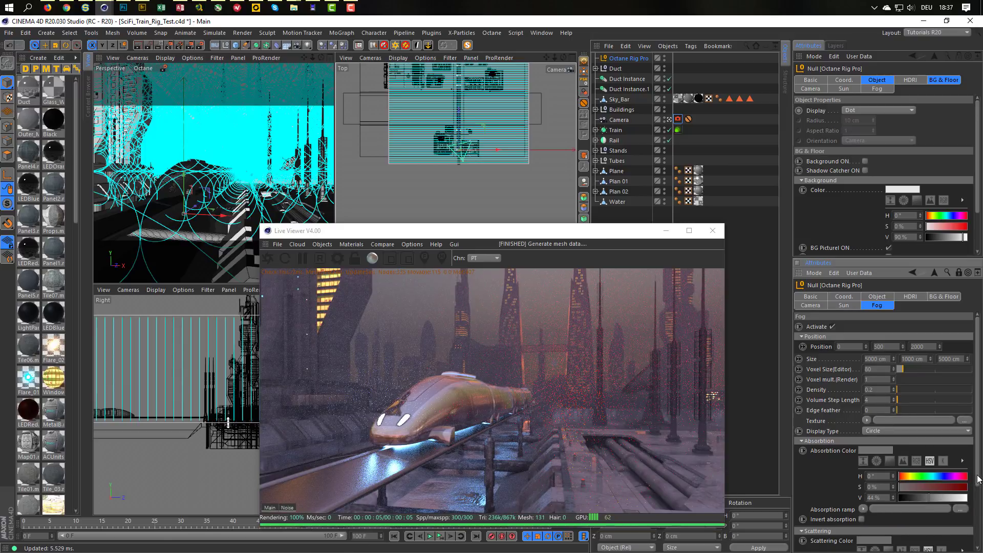
# Lower the V value of the fog's scattering color to about 17%
pyautogui.scroll(-4, 978, 479)
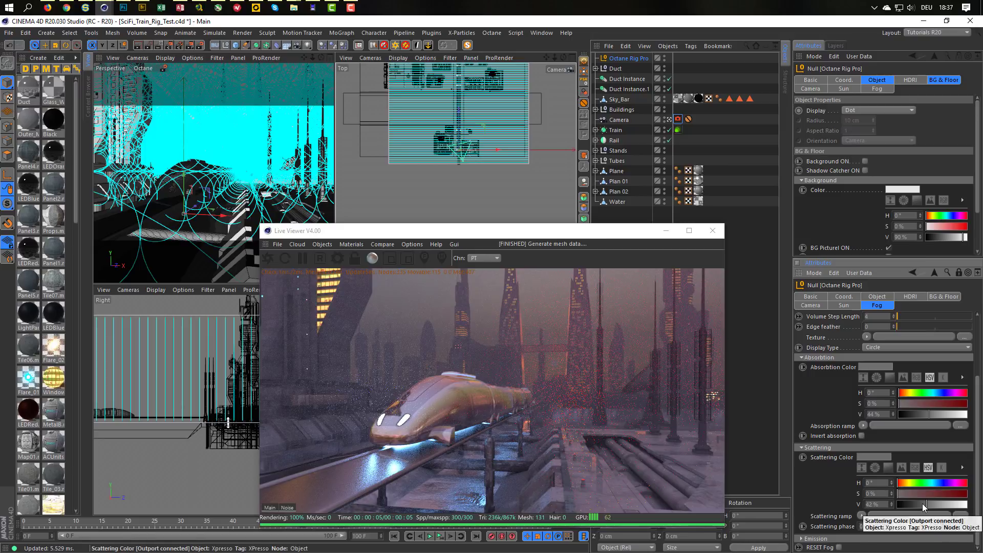
pyautogui.click(923, 504)
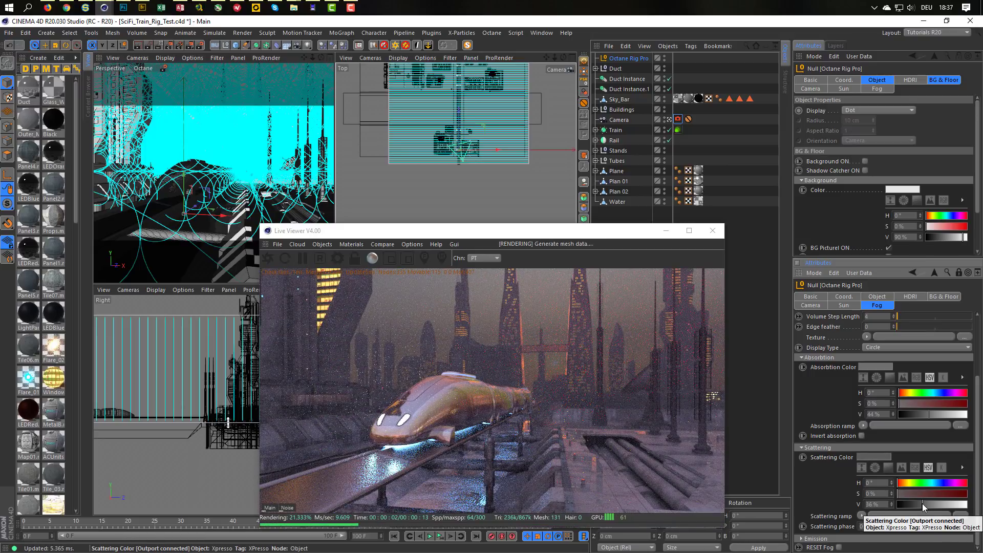
pyautogui.moveTo(977, 385); pyautogui.dragTo(954, 334)
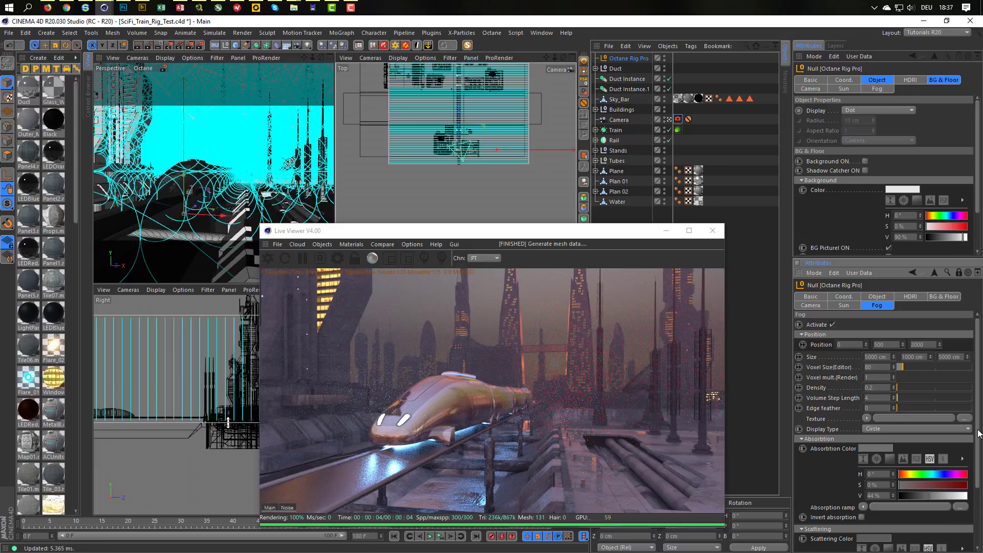
pyautogui.scroll(-4, 970, 500)
pyautogui.click(906, 504)
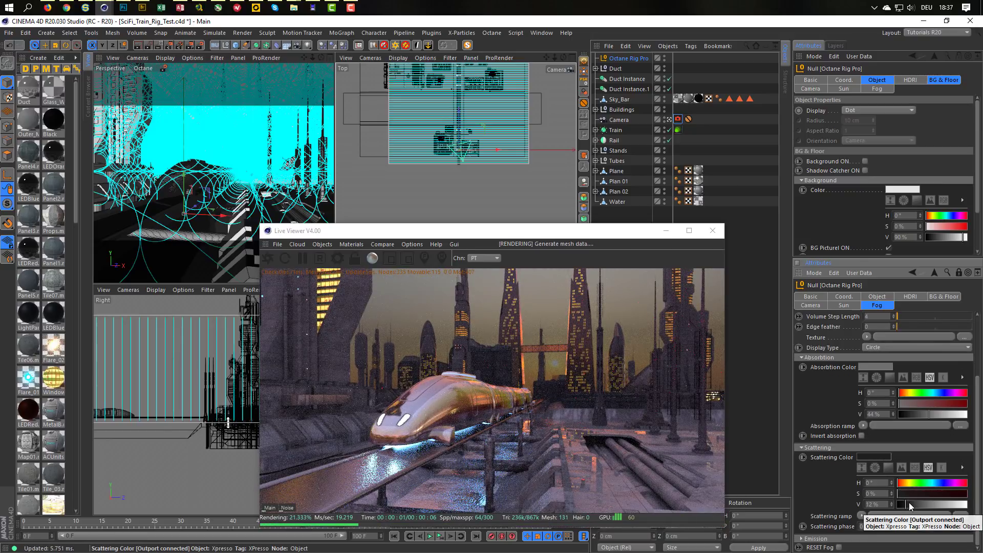
pyautogui.moveTo(907, 505); pyautogui.dragTo(910, 506)
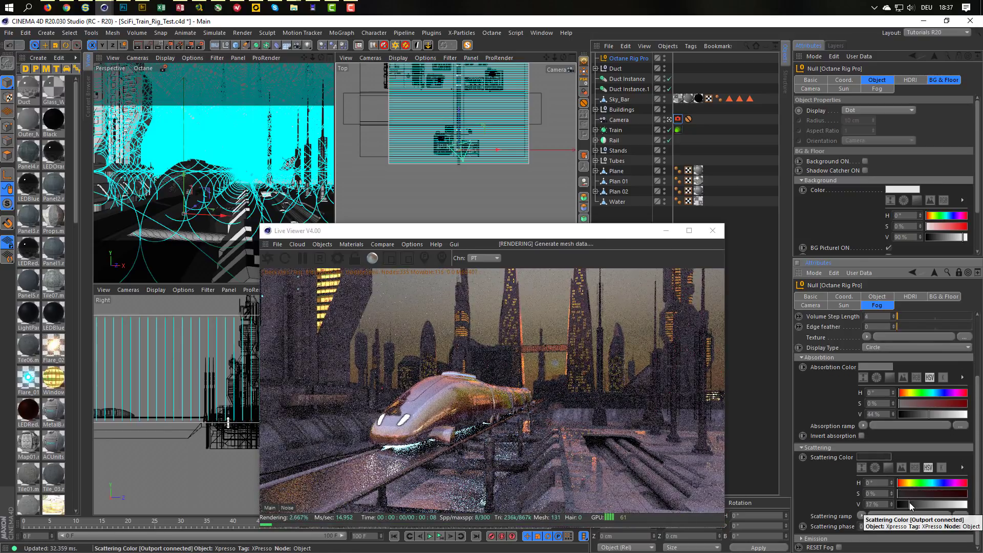
# Set the fog density to 0.5
pyautogui.scroll(3, 881, 379)
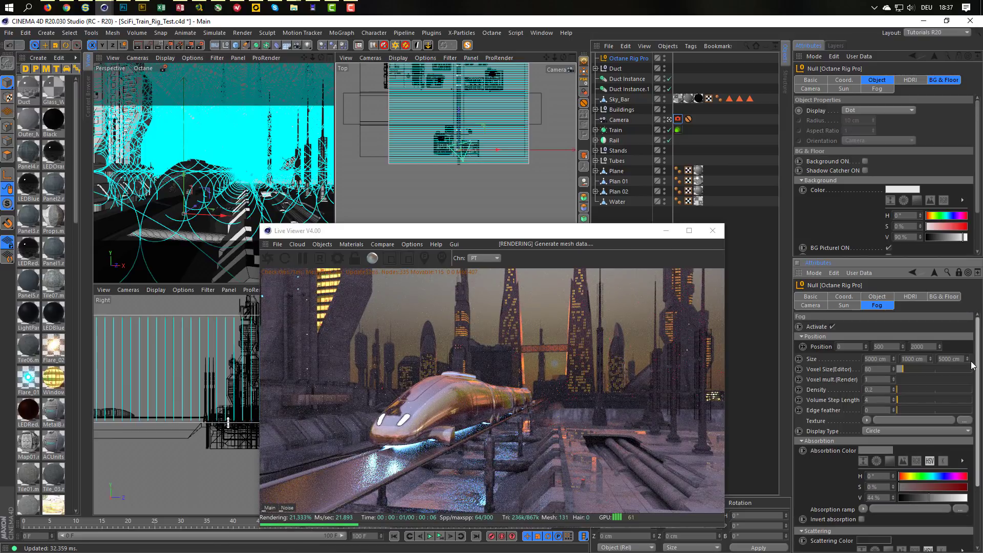
pyautogui.doubleClick(873, 390)
pyautogui.write('0.5')
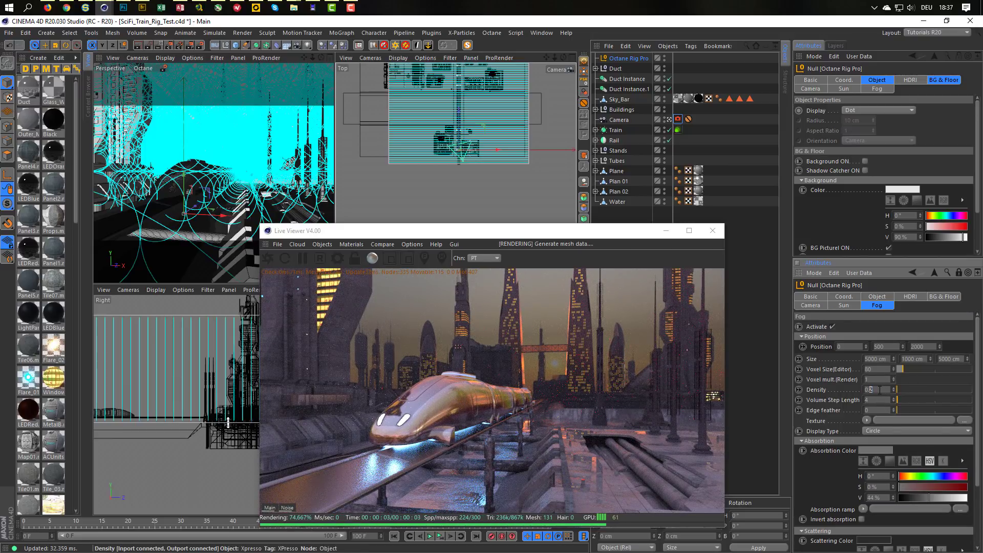
pyautogui.press('Return')
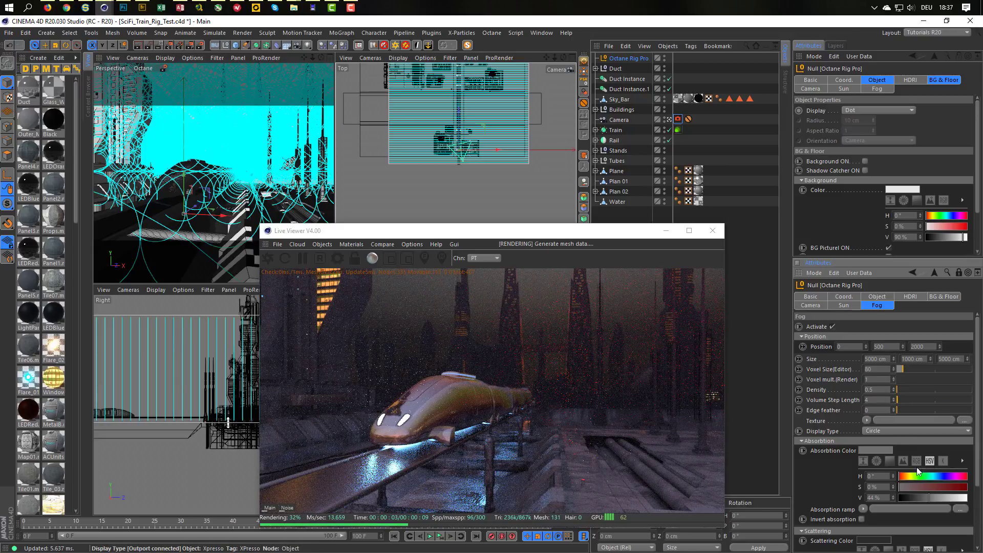
# Lower the V value of the fog's absorption color to about 37%
pyautogui.scroll(-3, 980, 456)
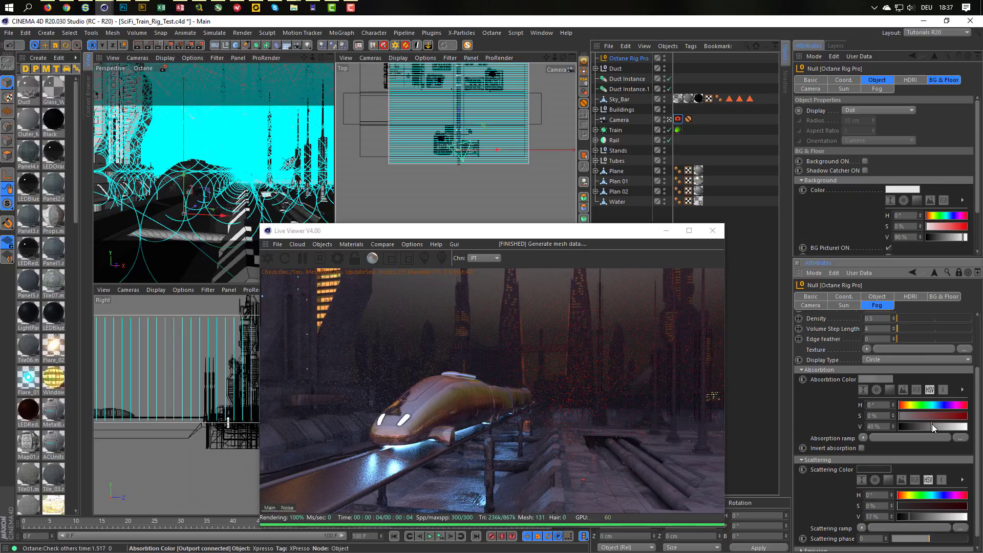
pyautogui.moveTo(932, 424)
pyautogui.mouseDown()
pyautogui.moveTo(914, 426)
pyautogui.moveTo(924, 426)
pyautogui.mouseUp()
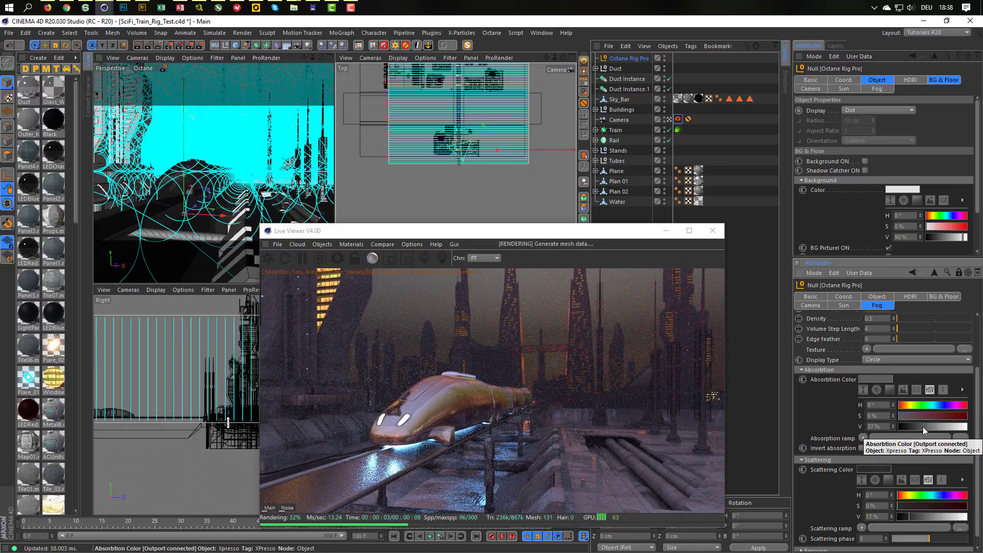
pyautogui.moveTo(976, 449); pyautogui.dragTo(978, 408)
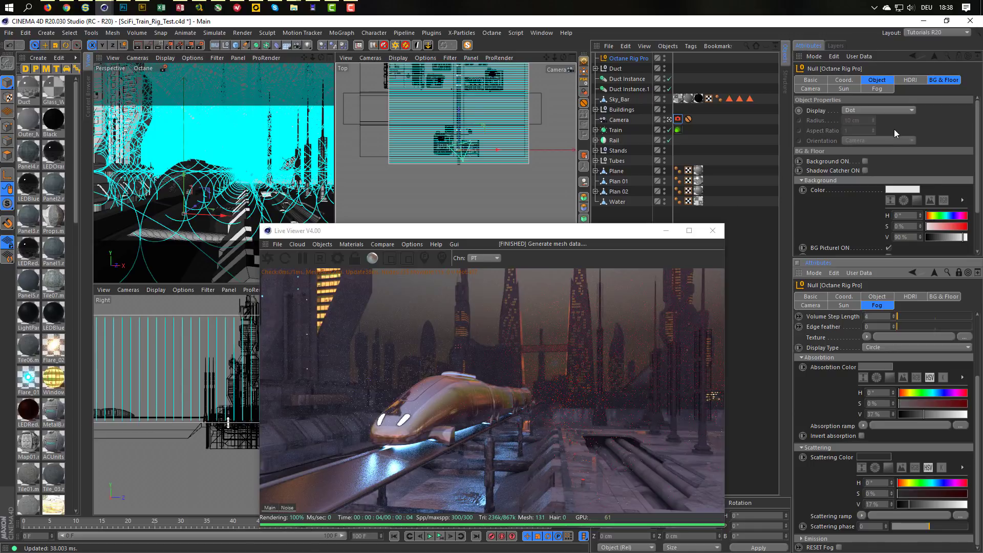
# Raise the V value of the fog's scattering color to about 26%
pyautogui.scroll(2, 980, 362)
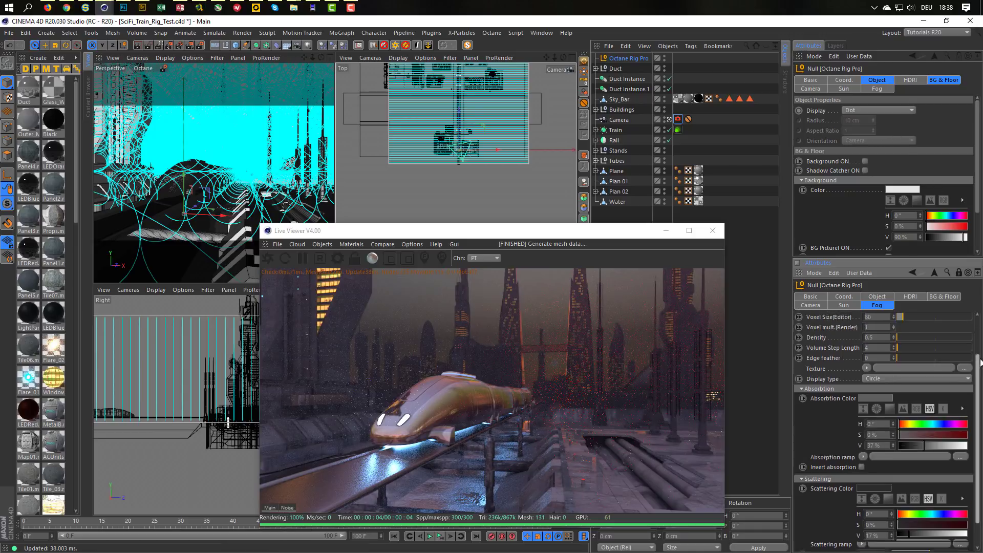
pyautogui.scroll(4, 981, 361)
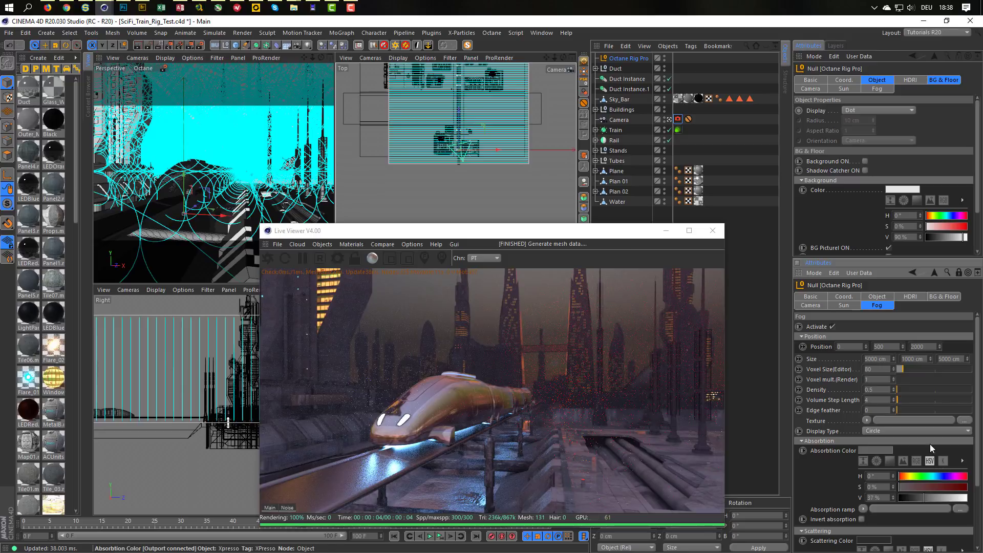
pyautogui.scroll(-6, 978, 465)
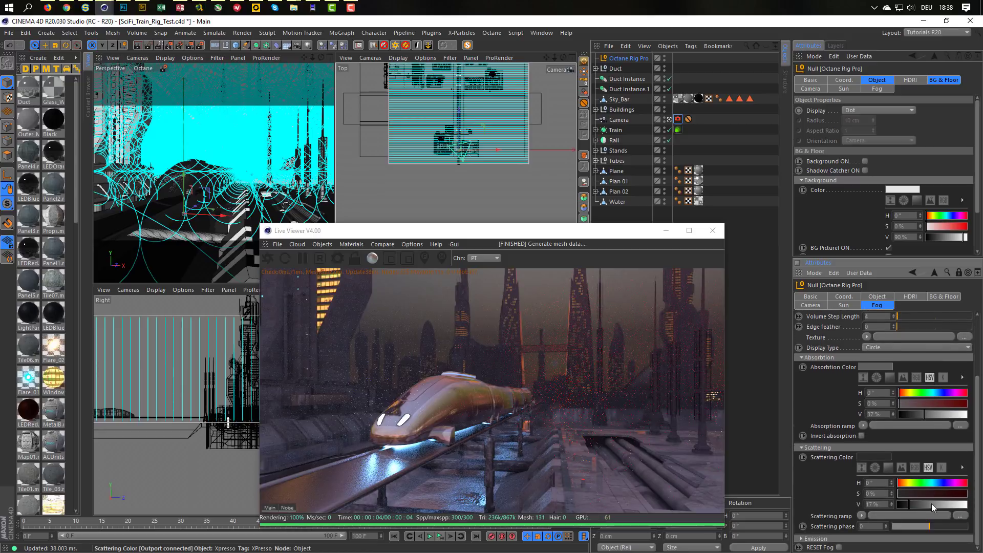
pyautogui.click(918, 505)
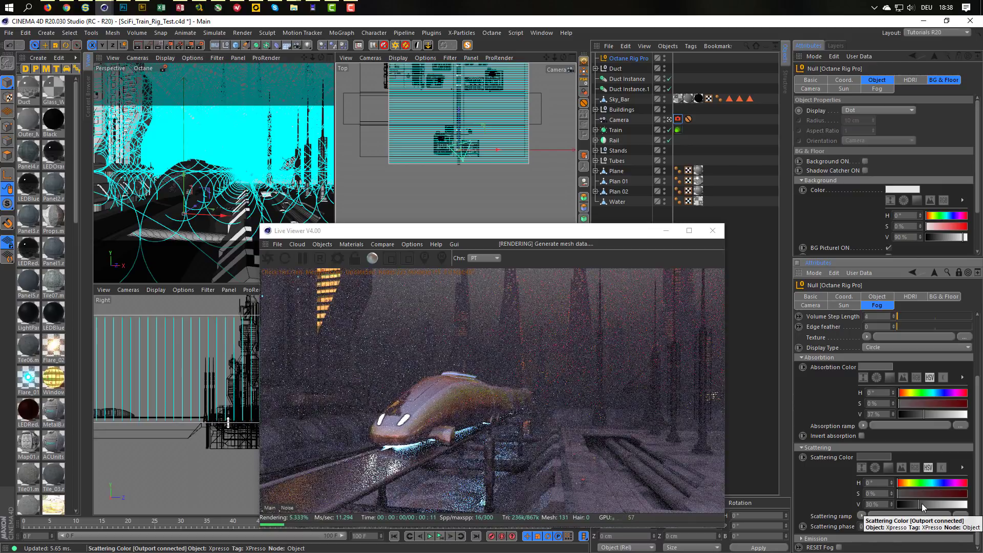
pyautogui.click(916, 505)
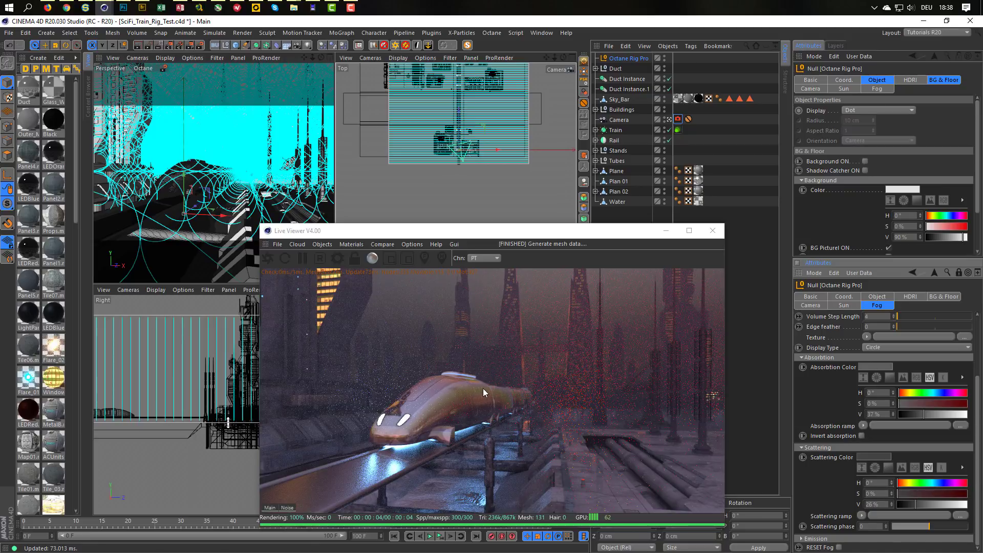
# Enable the AI denoiser in the Octane camera tag's imager settings, with volume denoising switched off
pyautogui.click(678, 119)
pyautogui.click(950, 82)
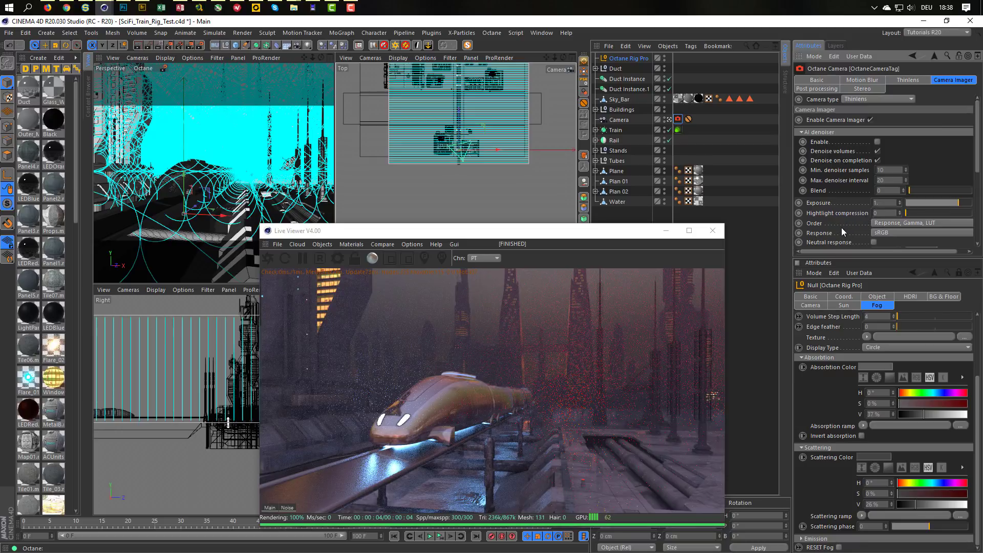
pyautogui.moveTo(977, 169); pyautogui.dragTo(961, 219)
pyautogui.scroll(-1, 859, 218)
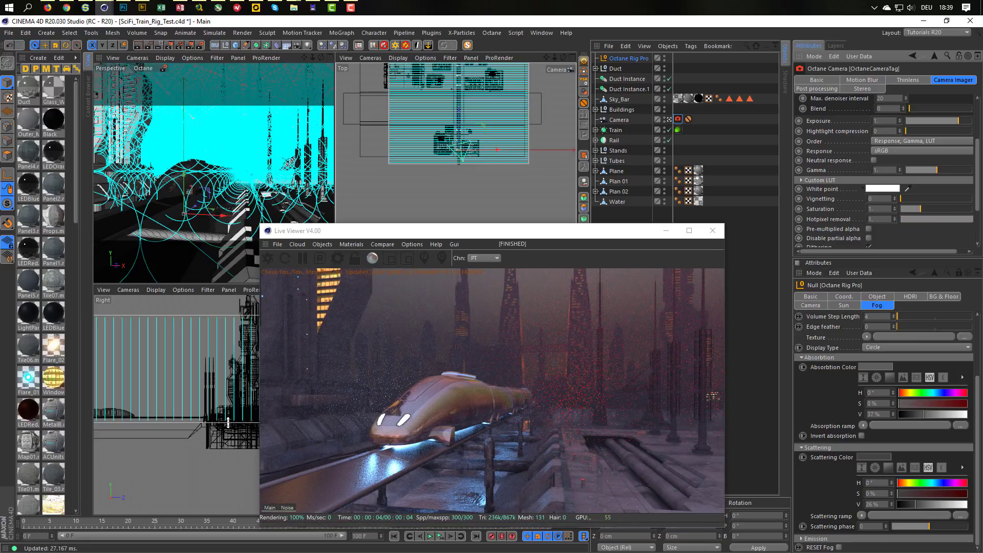
pyautogui.moveTo(978, 174); pyautogui.dragTo(978, 131)
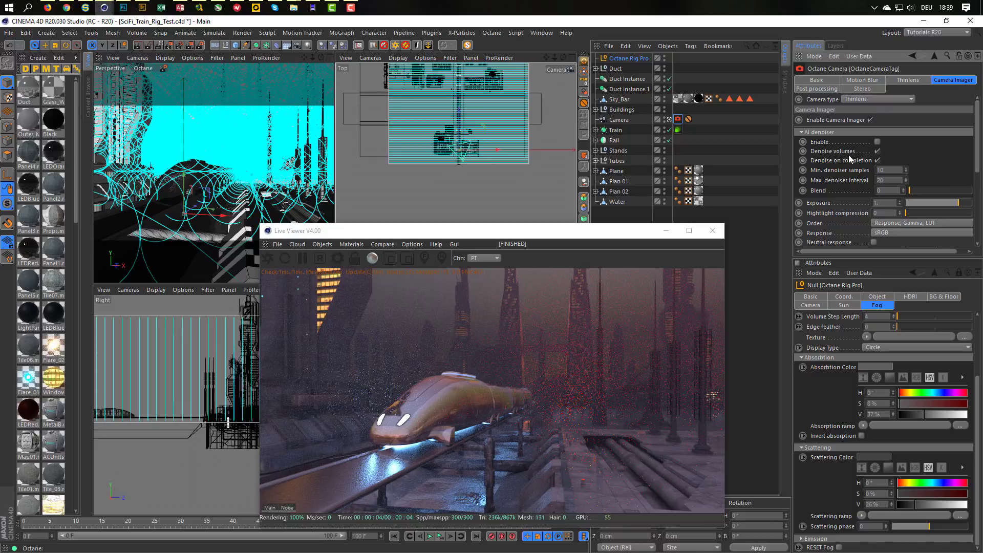
pyautogui.click(878, 152)
pyautogui.click(877, 141)
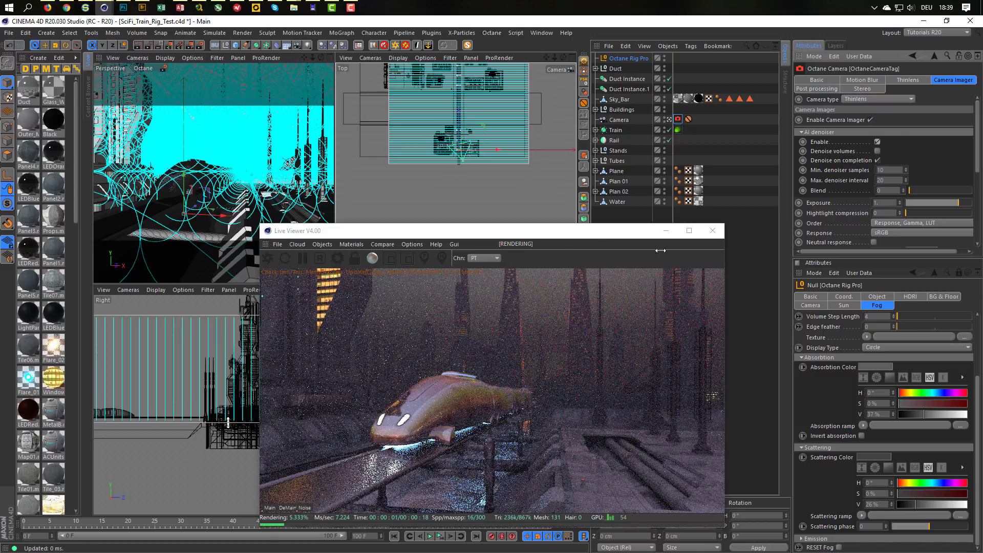
# Show the denoised pass in the Live Viewer and switch volume denoising back on for the camera
pyautogui.click(285, 507)
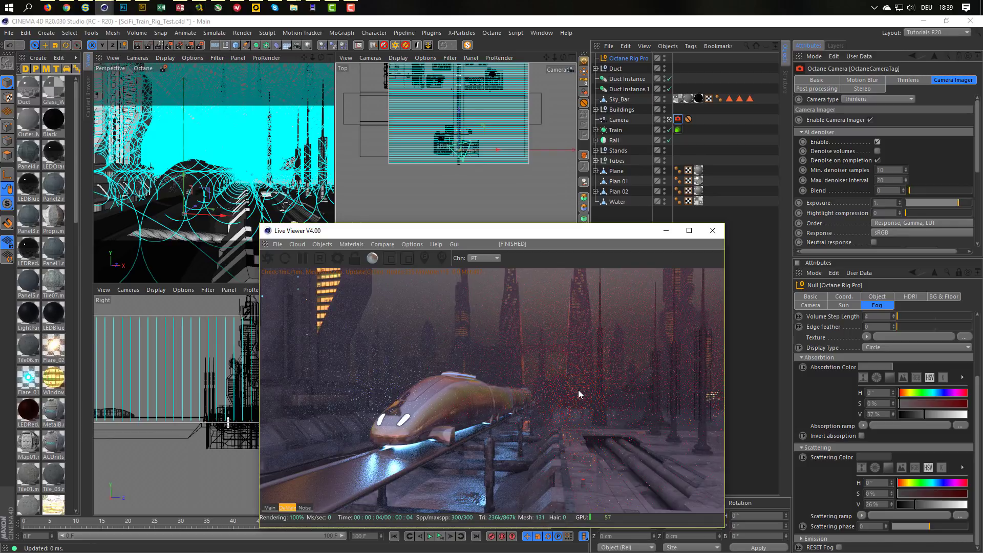
pyautogui.click(878, 151)
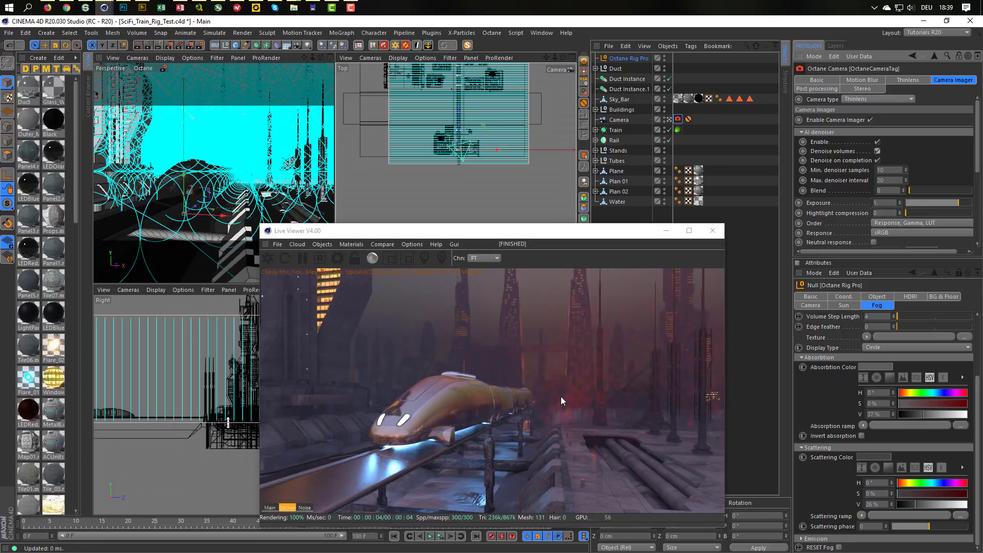
pyautogui.click(337, 259)
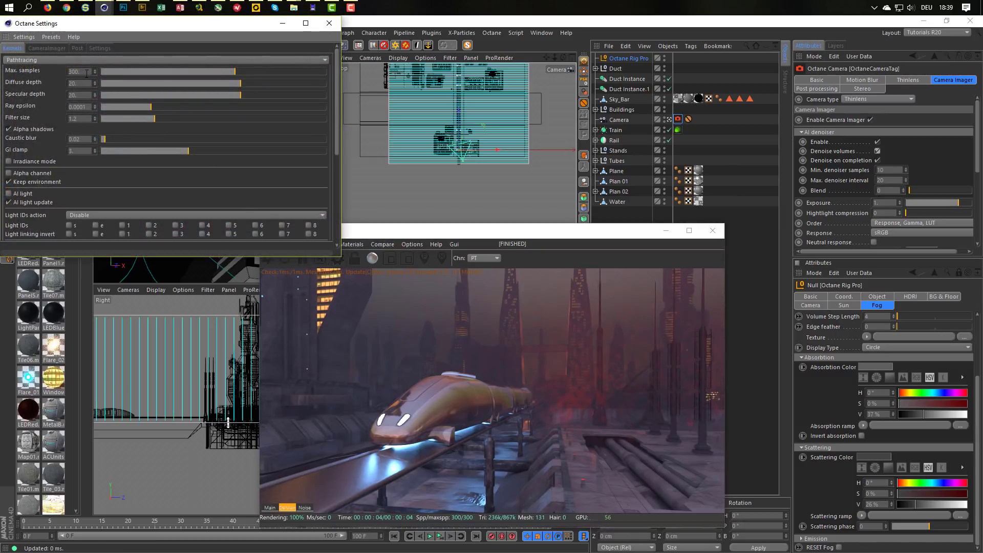
pyautogui.click(328, 24)
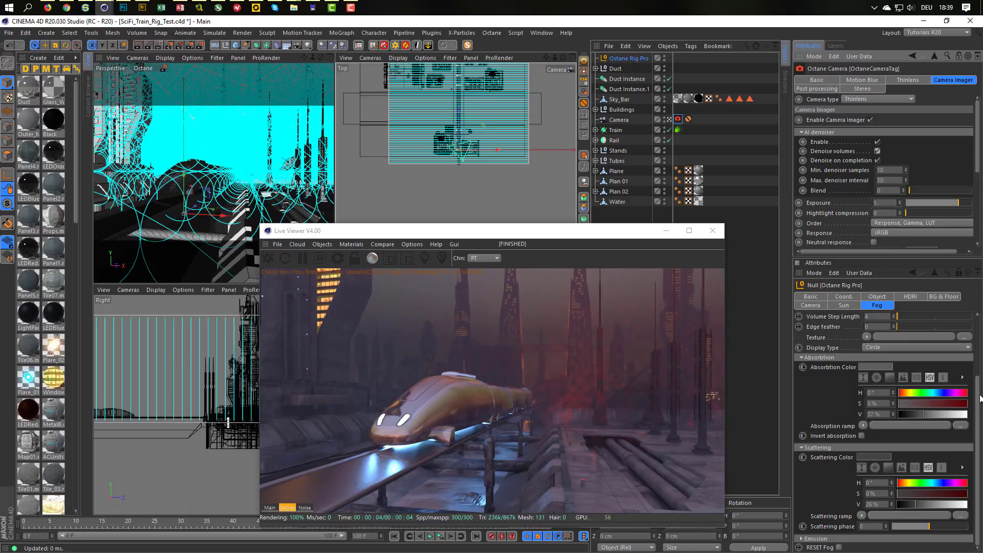
# Load a Noise shader as the fog's texture
pyautogui.scroll(4, 980, 399)
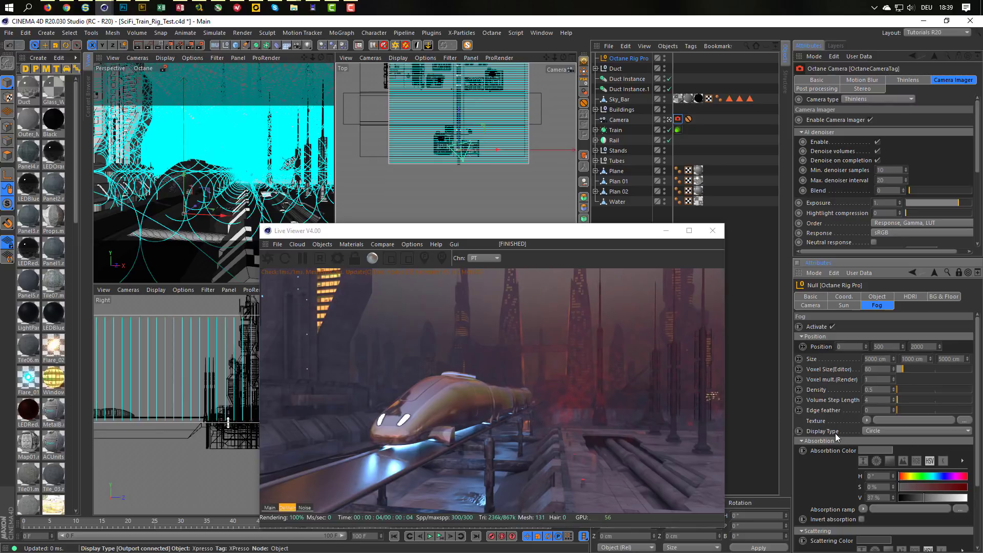
pyautogui.click(867, 421)
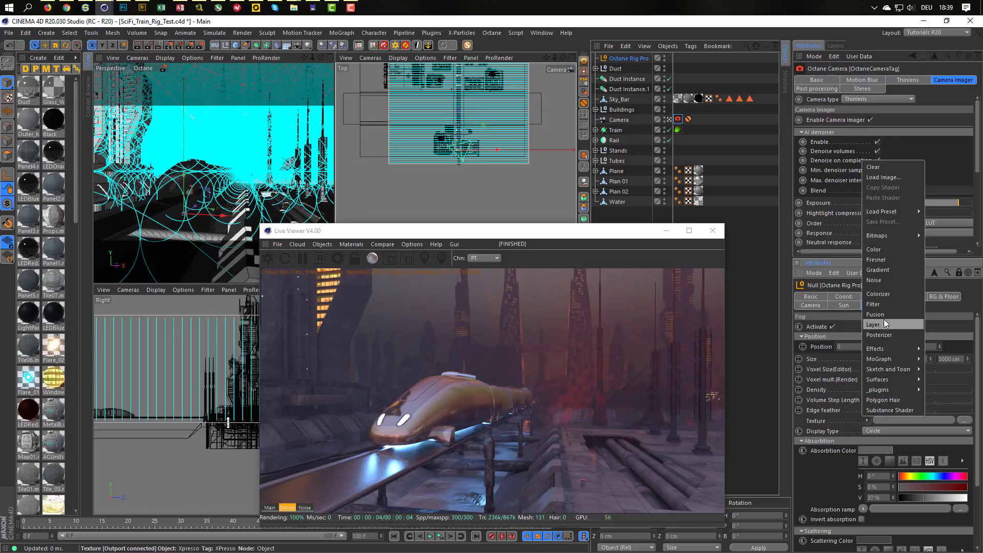
pyautogui.click(874, 280)
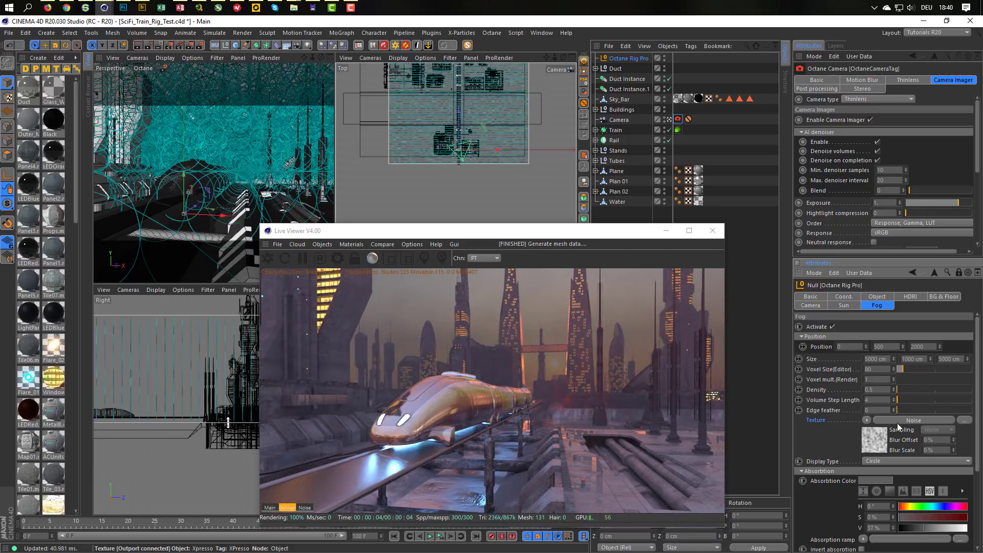
# Open the fog texture's Noise shader and change its noise type to Gaseous
pyautogui.scroll(-4, 942, 422)
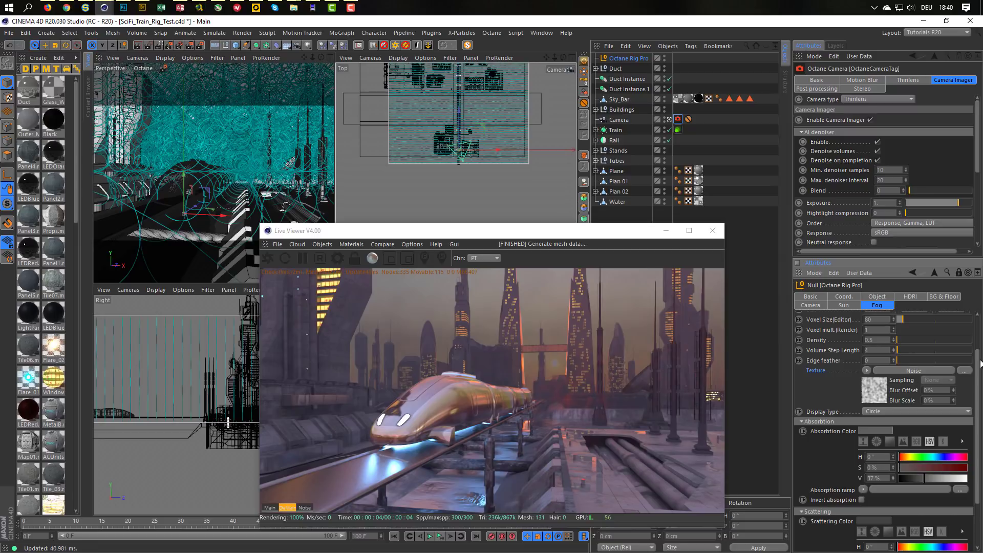
pyautogui.moveTo(980, 363); pyautogui.dragTo(981, 336)
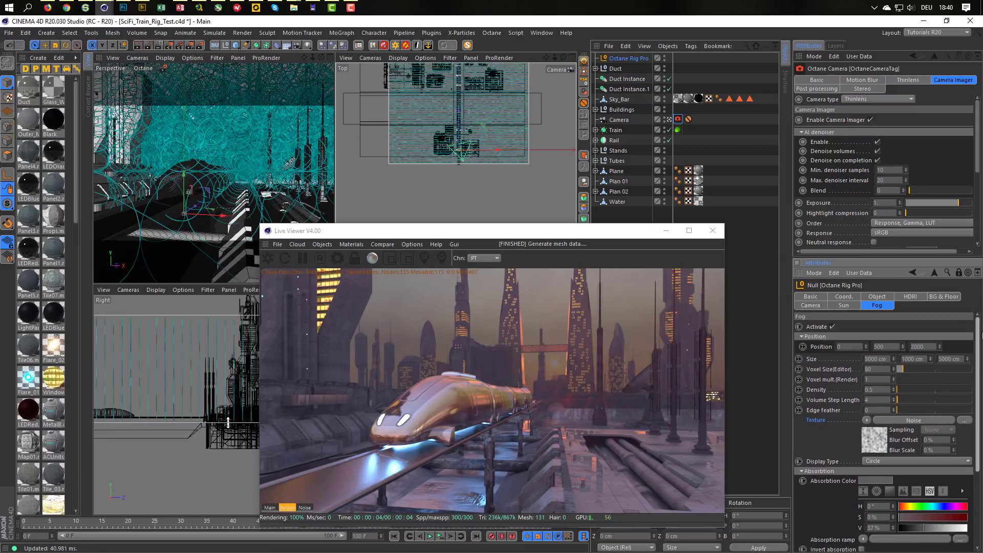
pyautogui.click(882, 438)
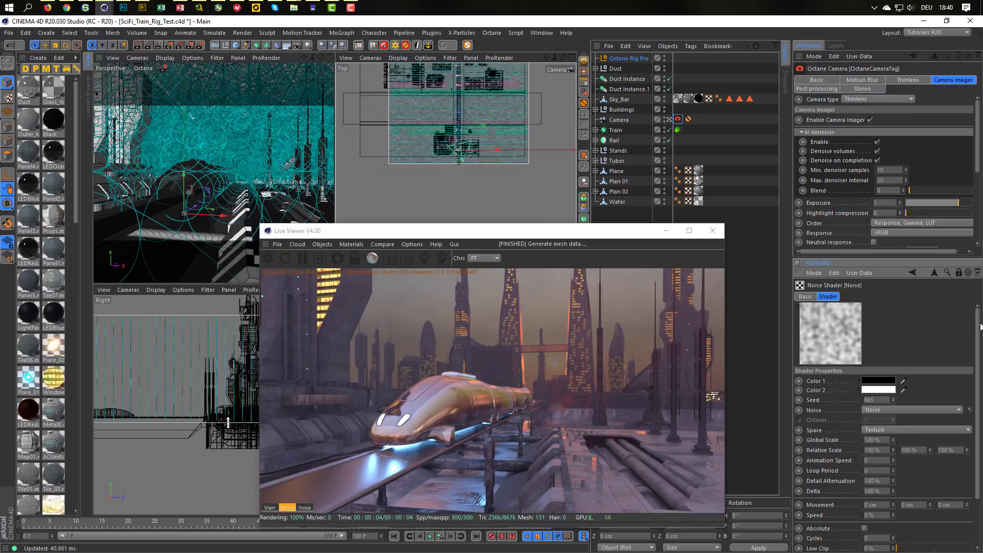
pyautogui.scroll(-3, 975, 366)
pyautogui.scroll(-1, 974, 366)
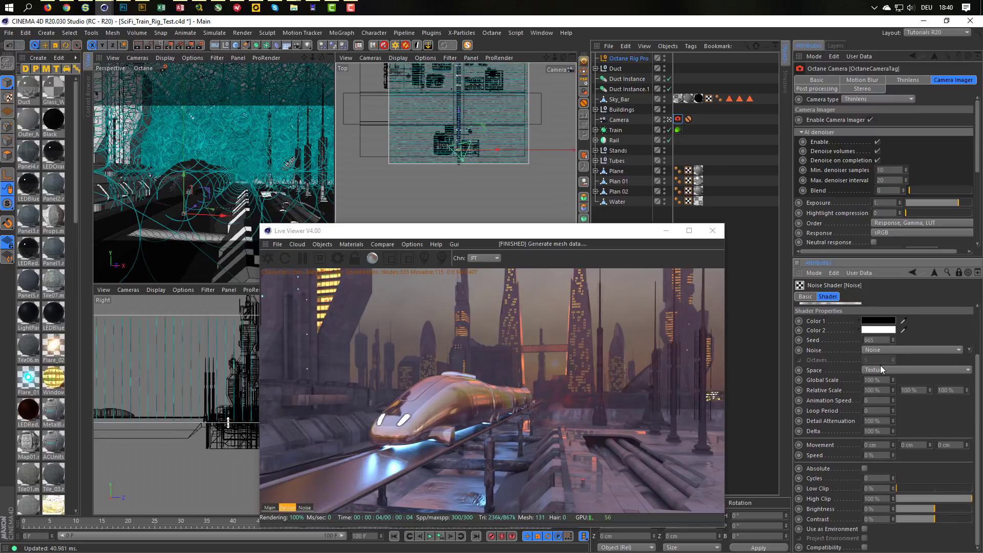
pyautogui.click(884, 350)
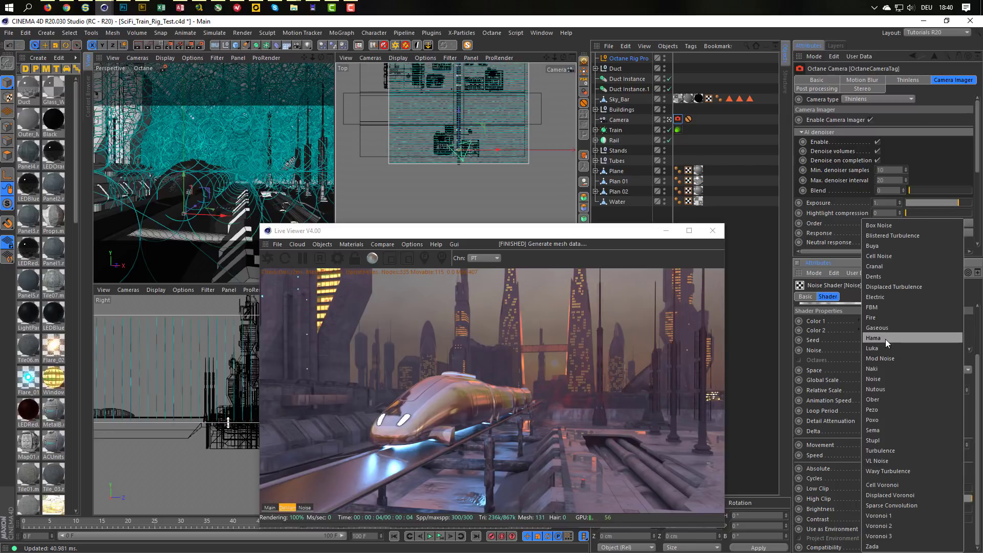
pyautogui.click(886, 328)
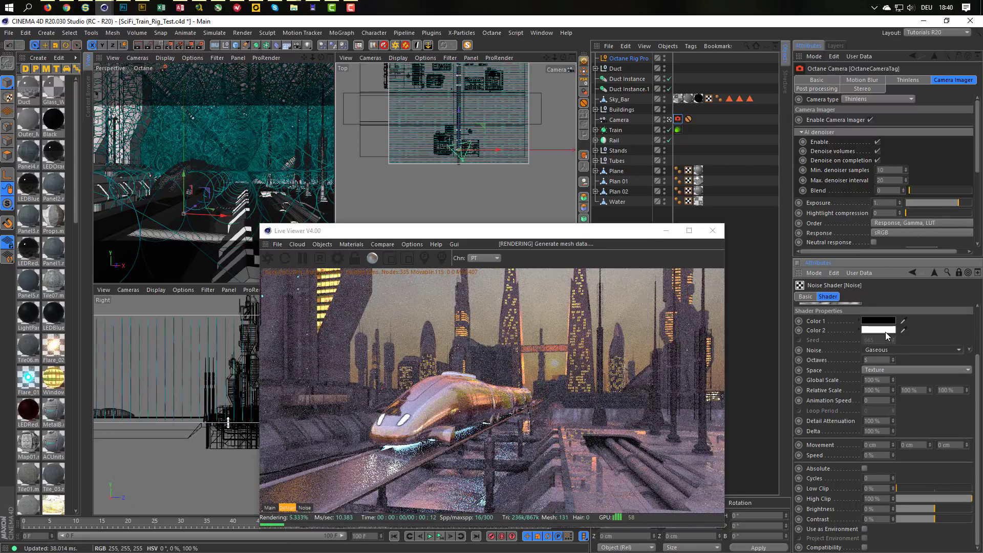
# Set the noise shader's global scale to 1500% and its contrast to 100%
pyautogui.doubleClick(876, 380)
pyautogui.write('15')
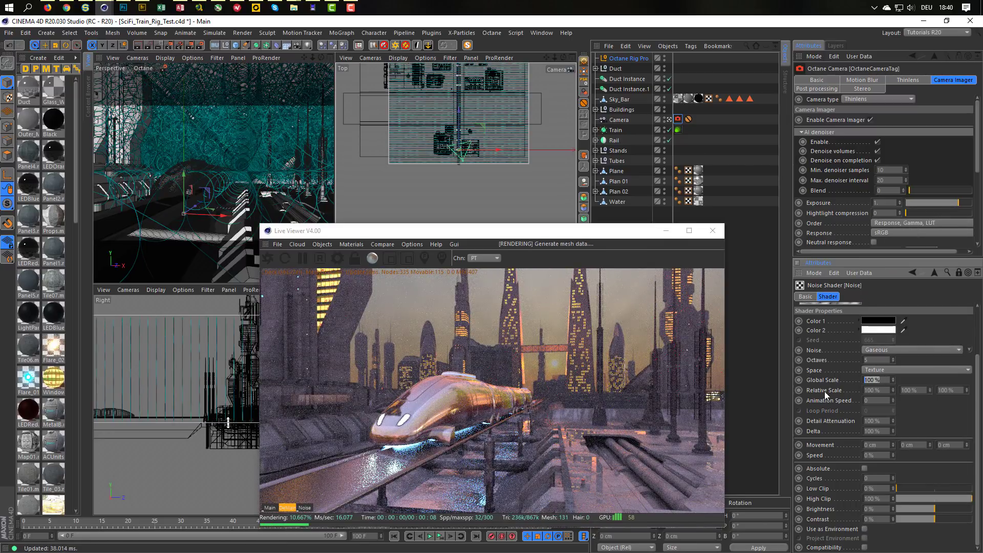
pyautogui.write('00')
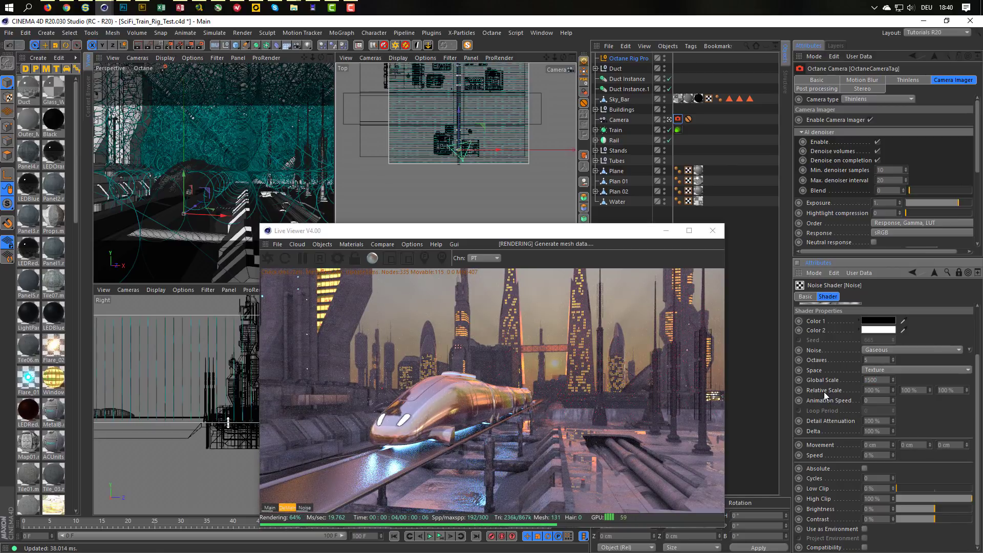
pyautogui.press('Return')
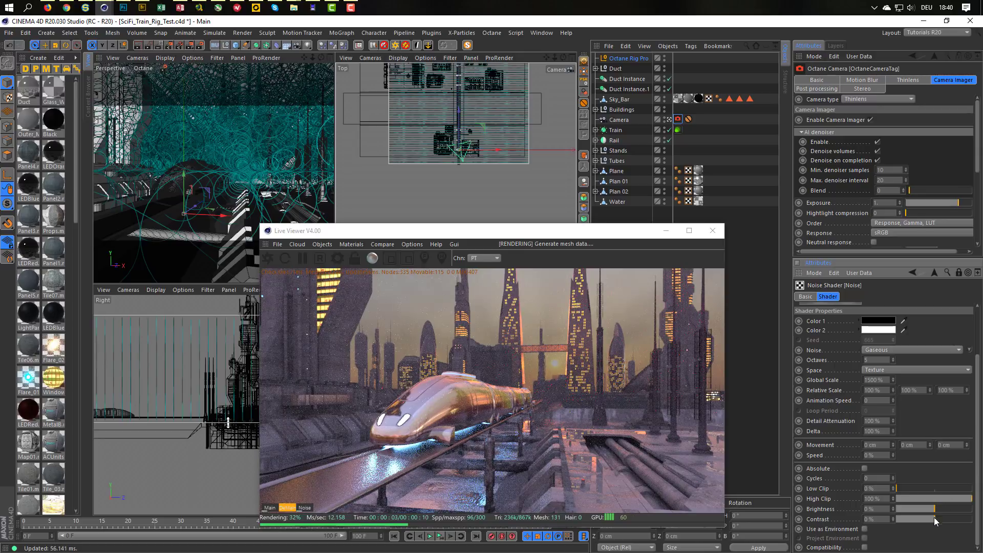
pyautogui.click(877, 519)
pyautogui.write('100')
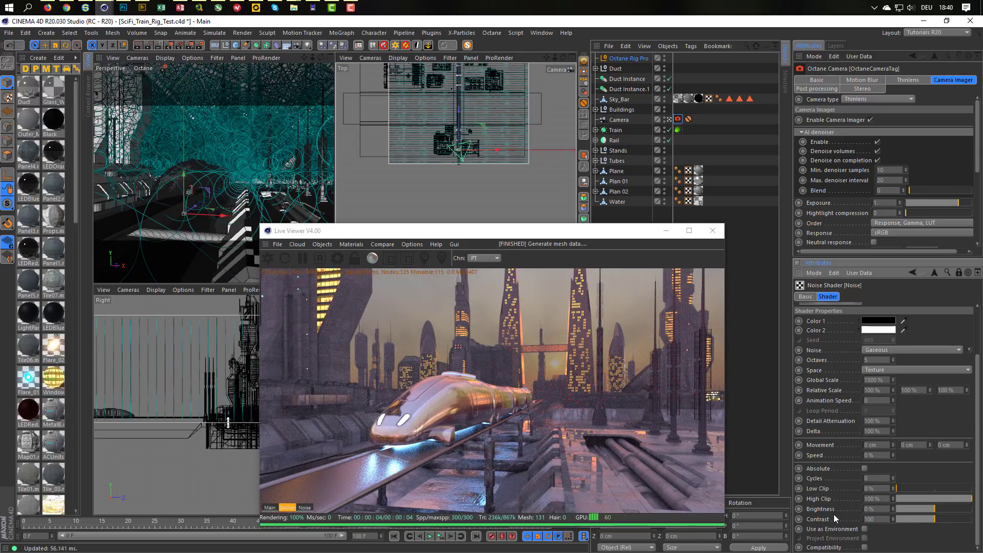
pyautogui.press('Return')
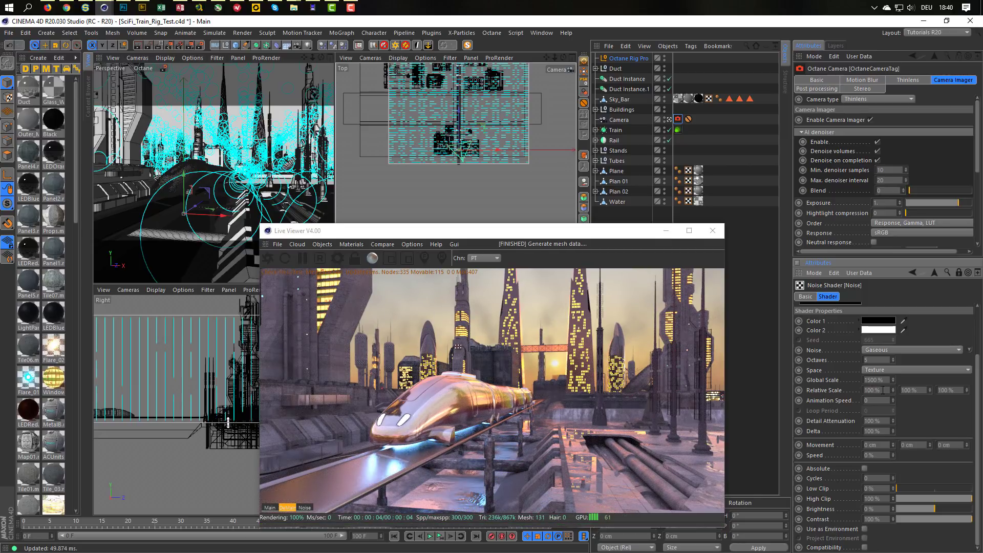
# Set the noise's first relative scale value to 500% and lighten Color 1 to a V of about 38%
pyautogui.moveTo(883, 391); pyautogui.dragTo(819, 395)
pyautogui.write('500')
pyautogui.press('Return')
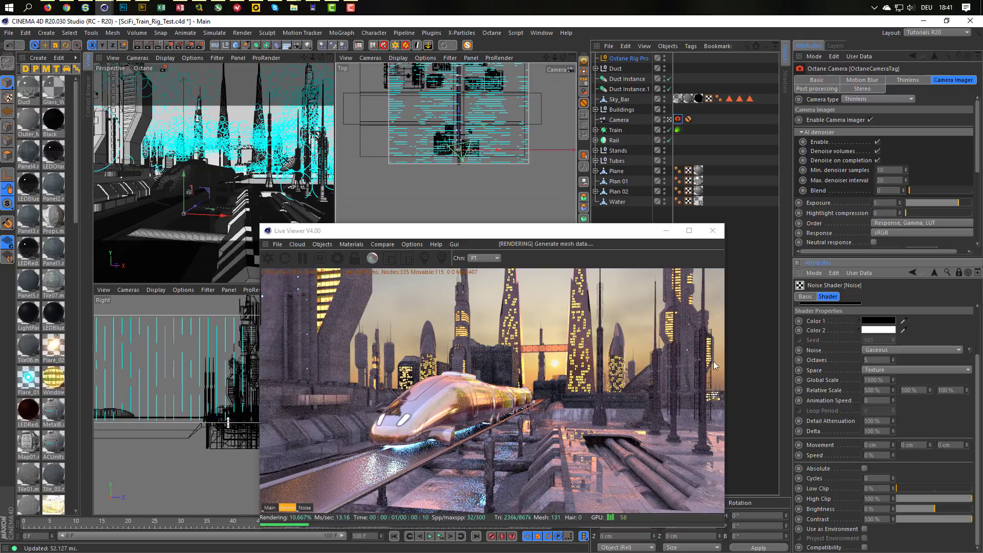
pyautogui.click(859, 325)
pyautogui.moveTo(902, 368); pyautogui.dragTo(939, 366)
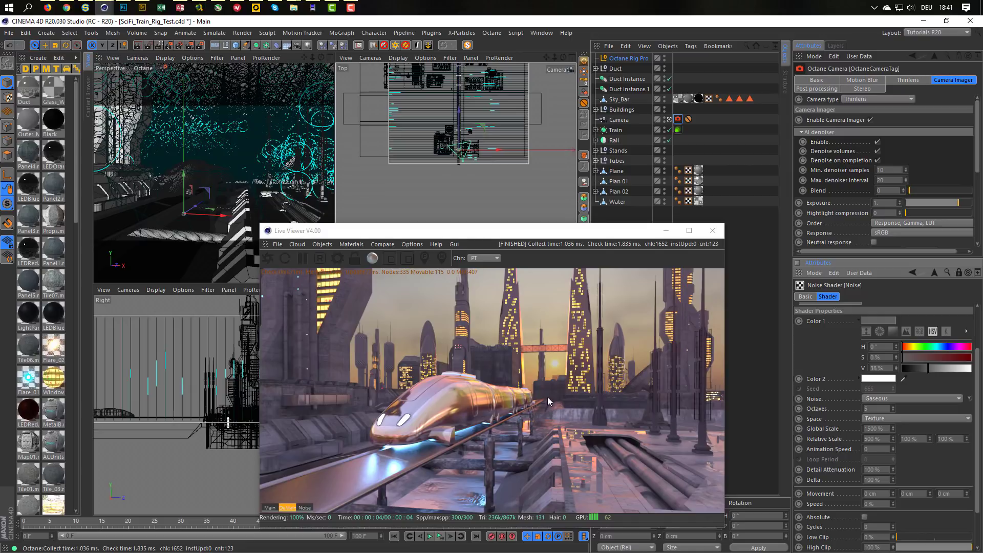
# Return to the Octane Rig Pro's fog settings and set the fog density to 0.8
pyautogui.scroll(2, 975, 324)
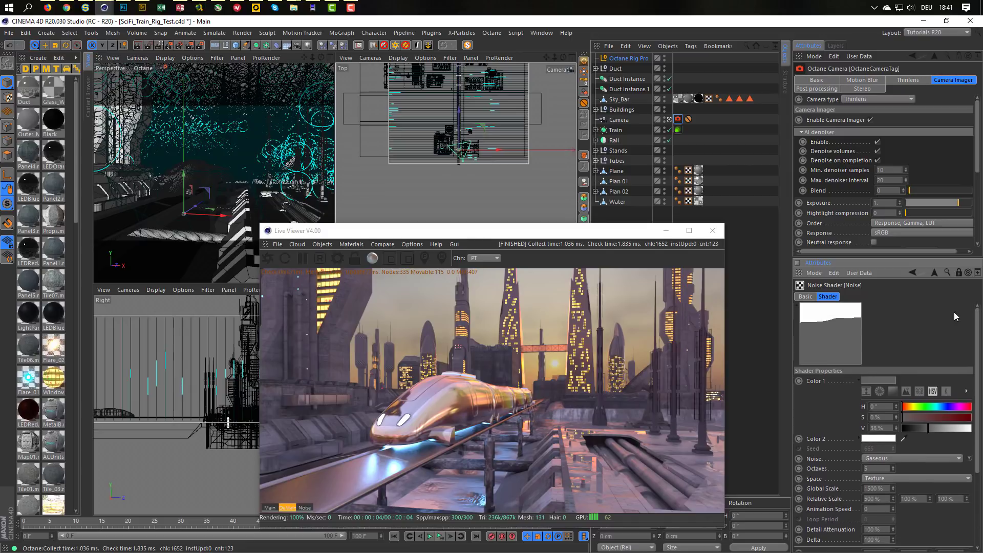
pyautogui.click(935, 272)
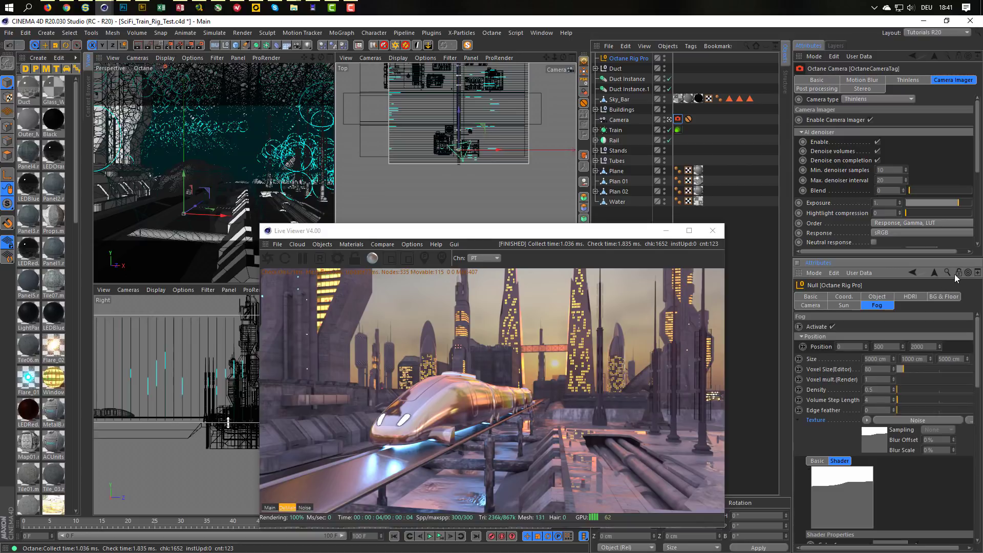
pyautogui.click(797, 420)
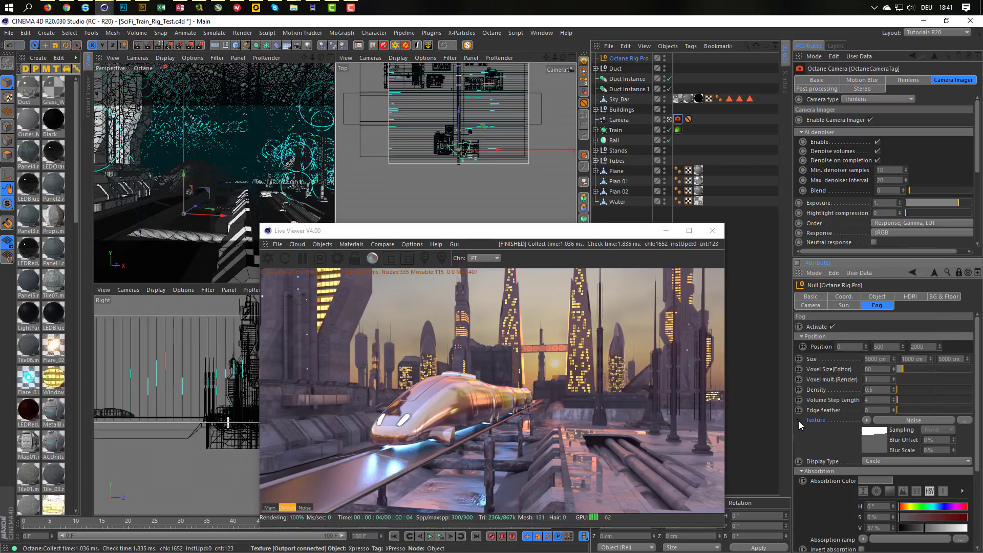
pyautogui.click(798, 420)
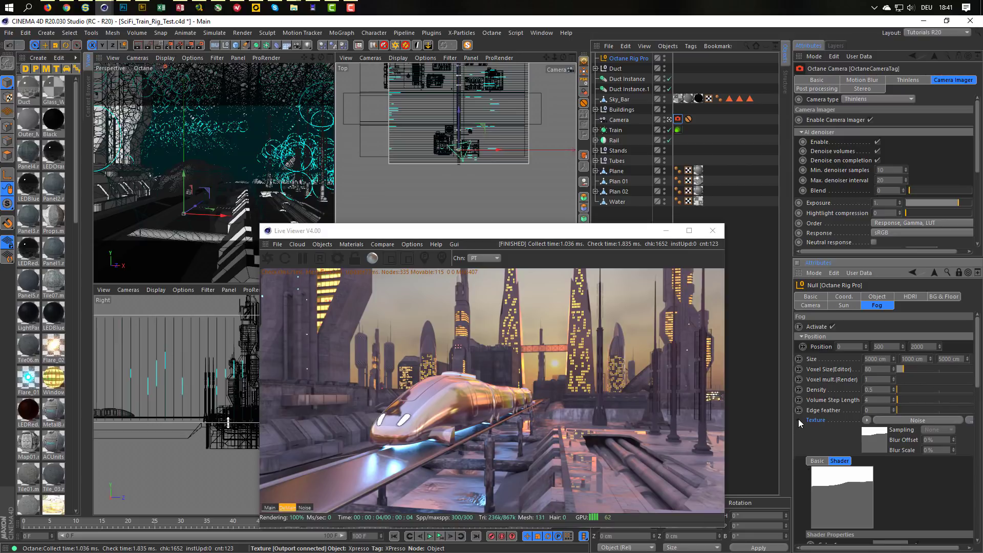
pyautogui.click(798, 420)
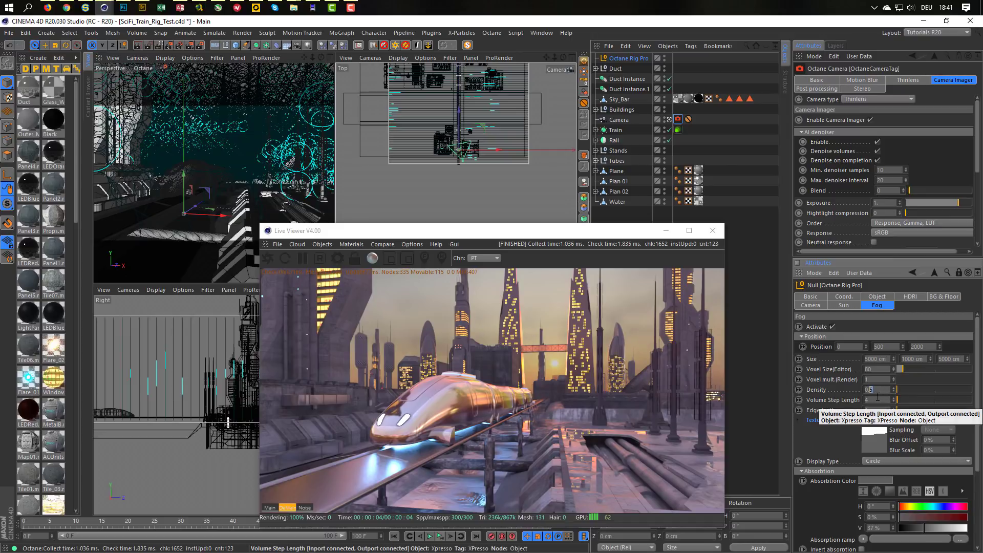
pyautogui.write('0.8')
pyautogui.press('Return')
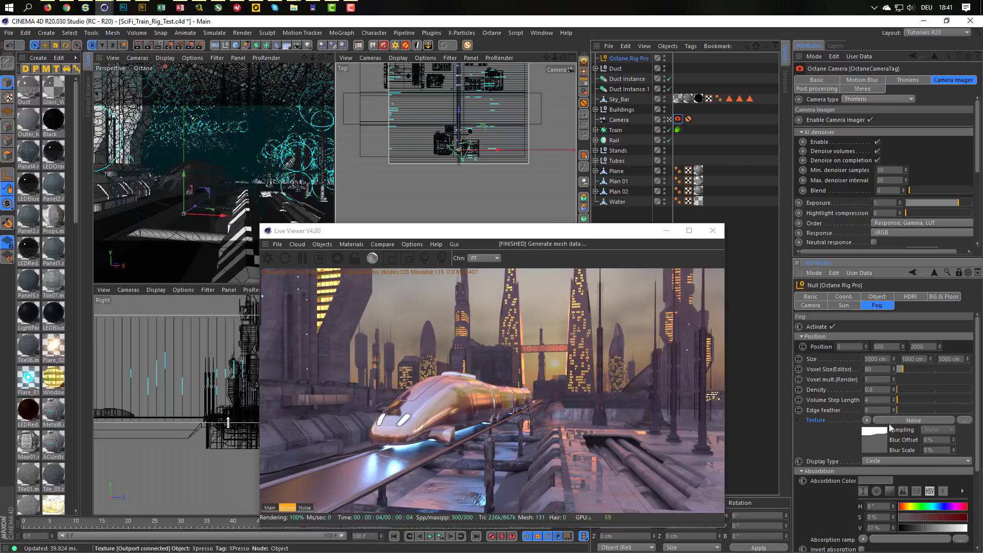
# Darken Color 2 of the fog's noise texture to a V of about 71%, then collapse the texture settings
pyautogui.click(801, 420)
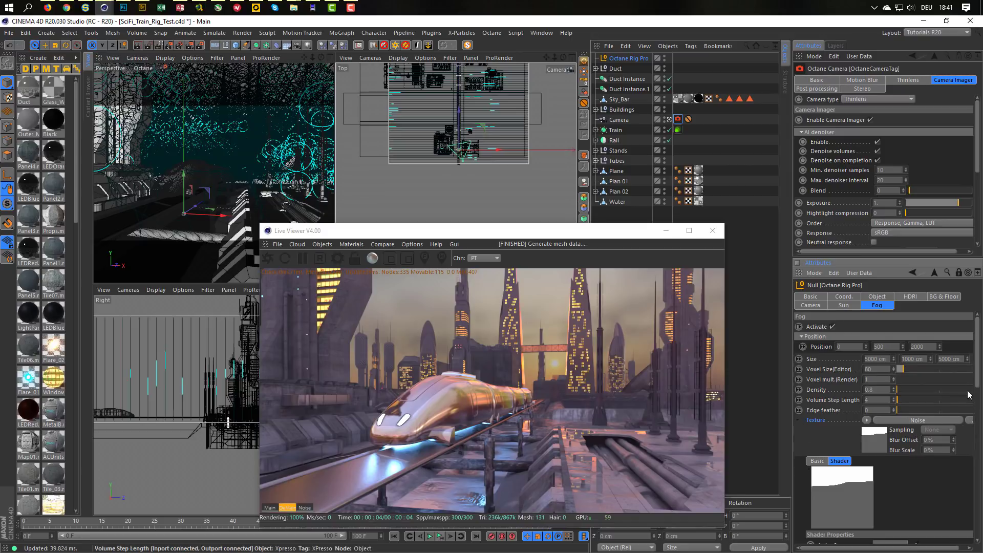
pyautogui.scroll(-5, 969, 447)
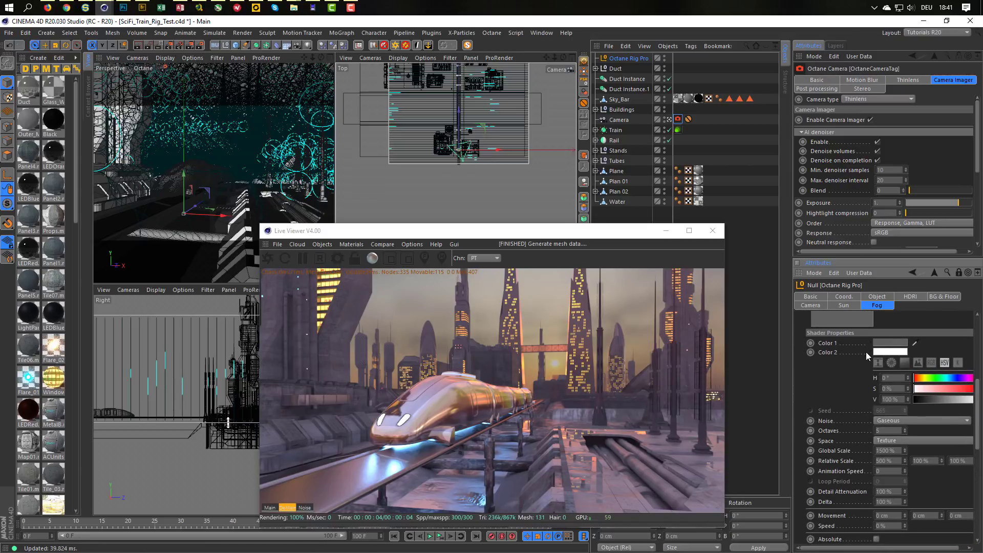
pyautogui.click(869, 352)
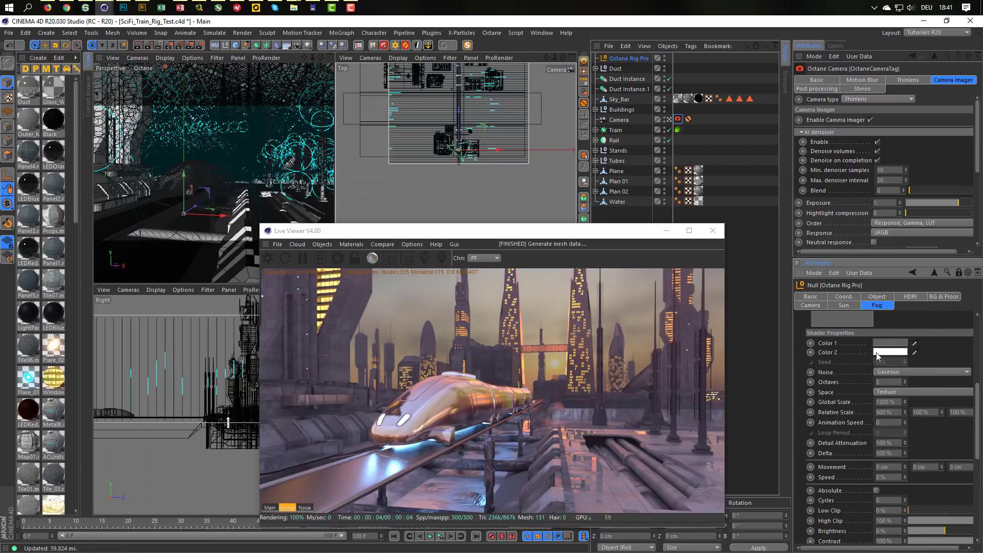
pyautogui.click(871, 351)
pyautogui.click(948, 399)
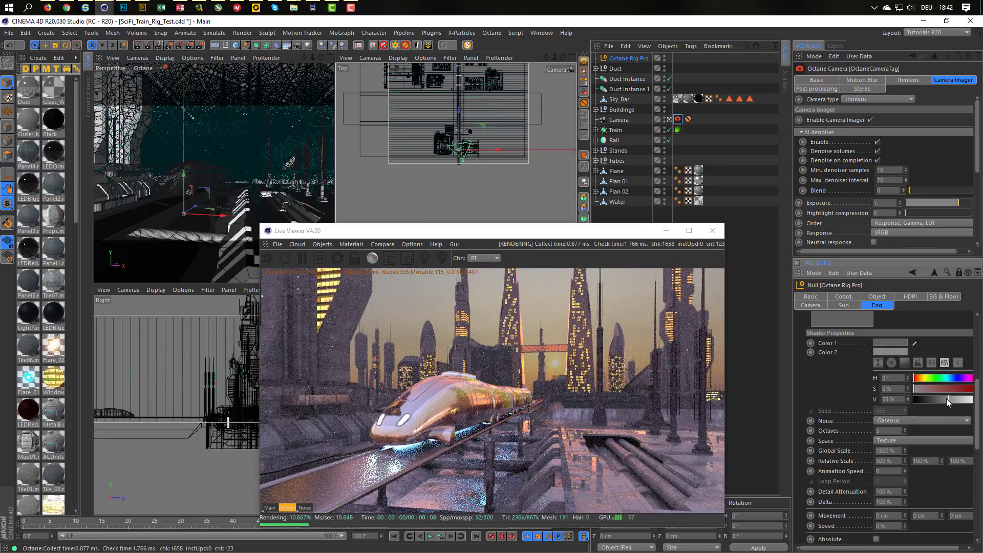
pyautogui.click(952, 399)
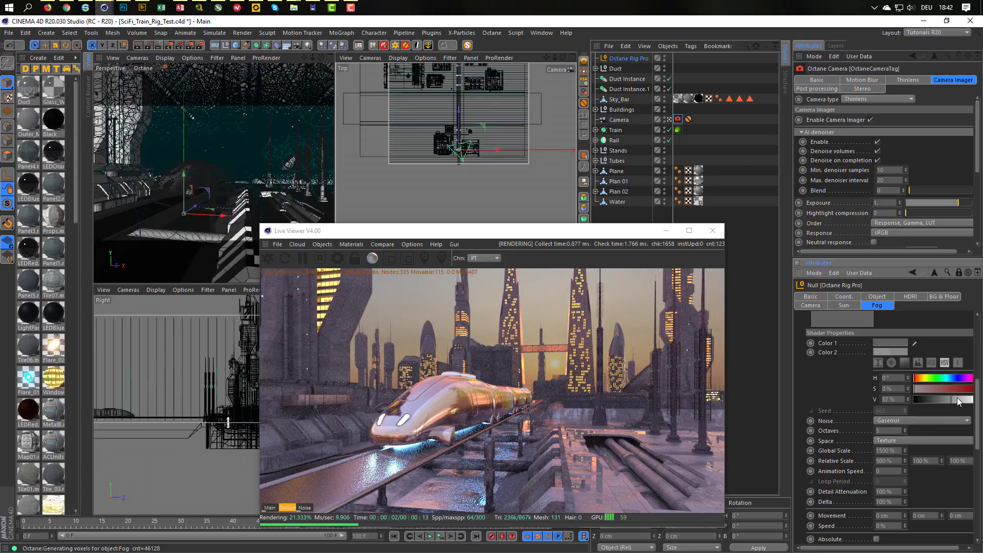
pyautogui.click(961, 399)
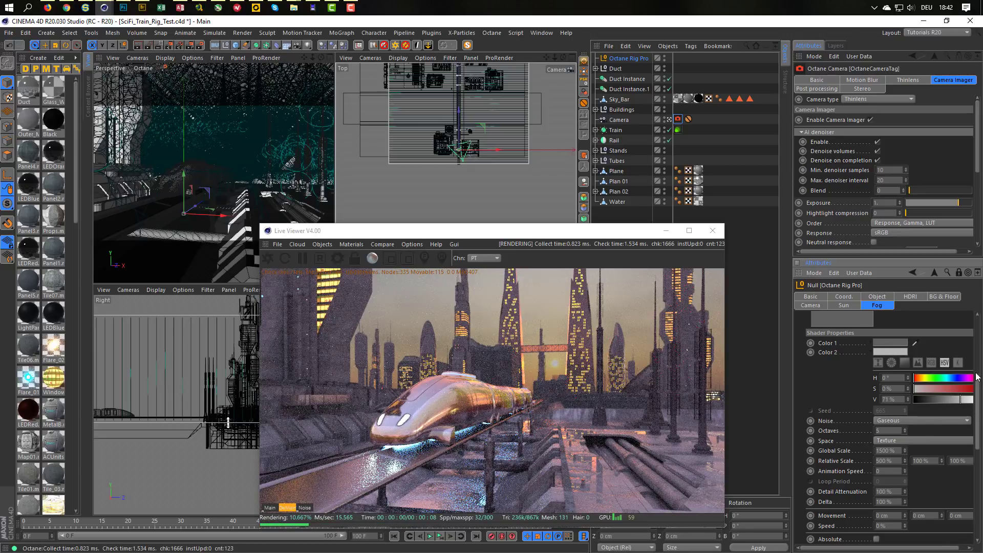
pyautogui.moveTo(978, 415); pyautogui.dragTo(977, 352)
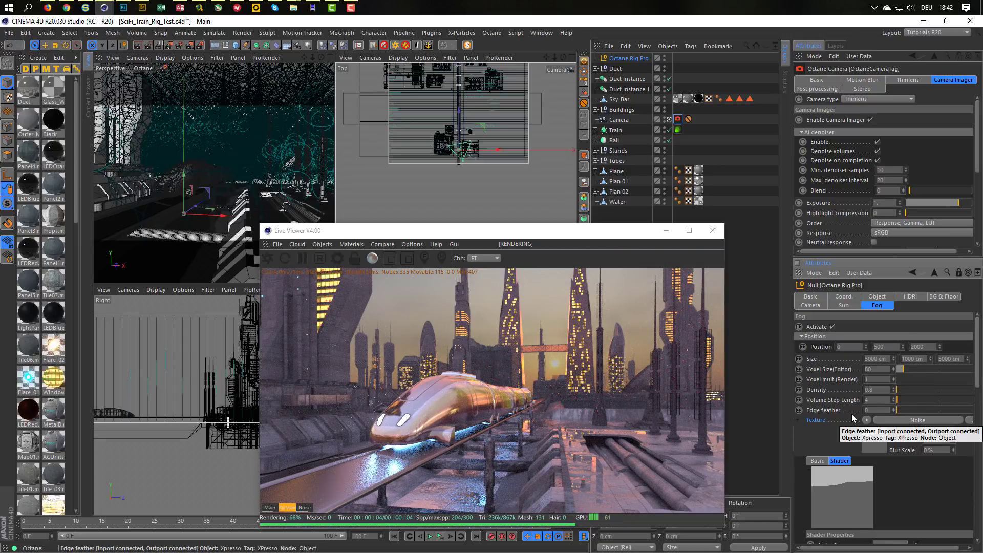
pyautogui.click(798, 420)
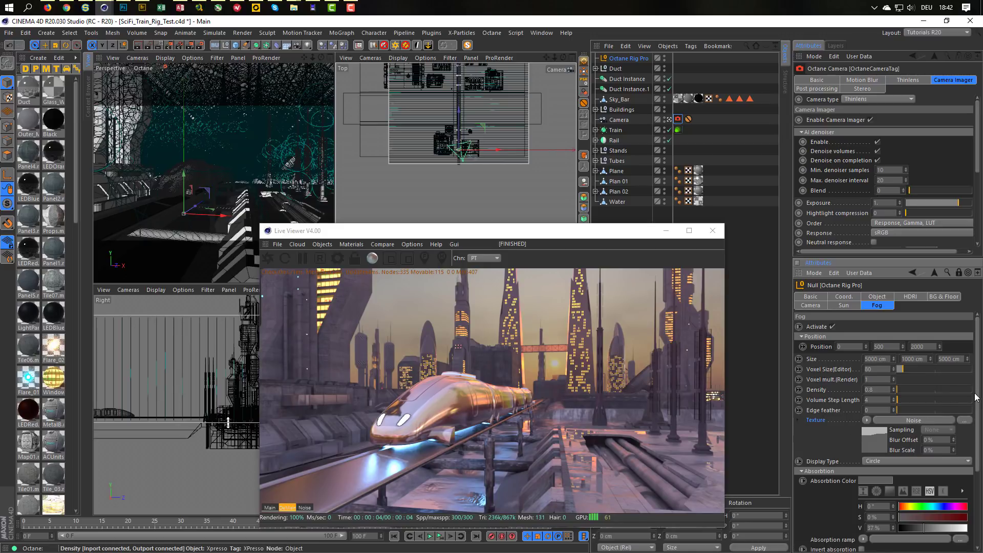
# Try a scattering color V of about 15% and an absorption color V of about 50% for the fog
pyautogui.moveTo(977, 402); pyautogui.dragTo(975, 500)
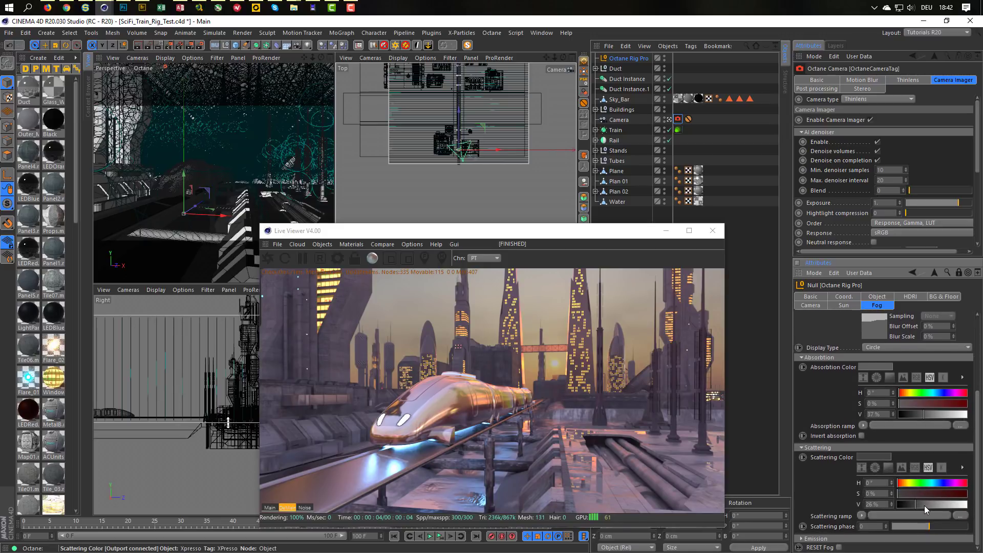
pyautogui.moveTo(908, 504); pyautogui.dragTo(922, 504)
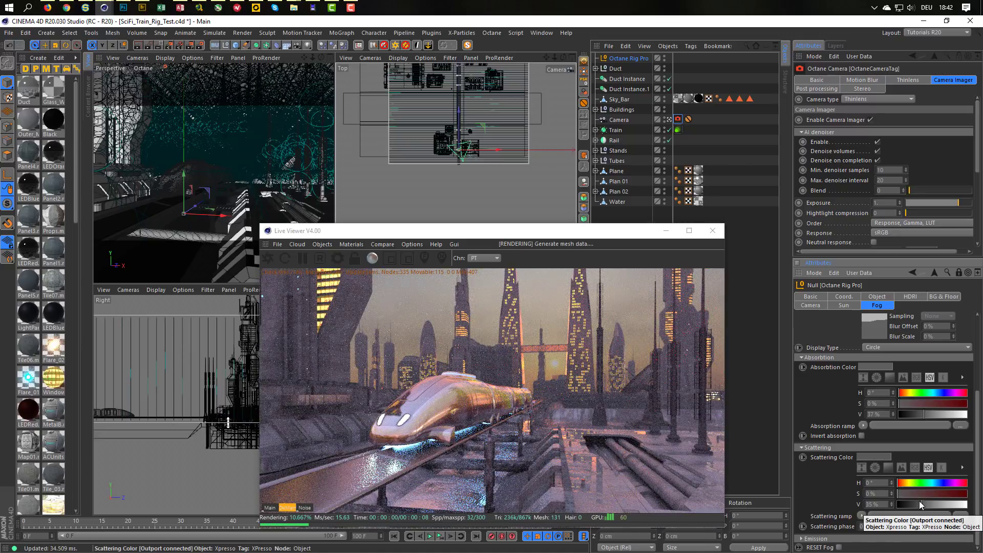
pyautogui.click(929, 413)
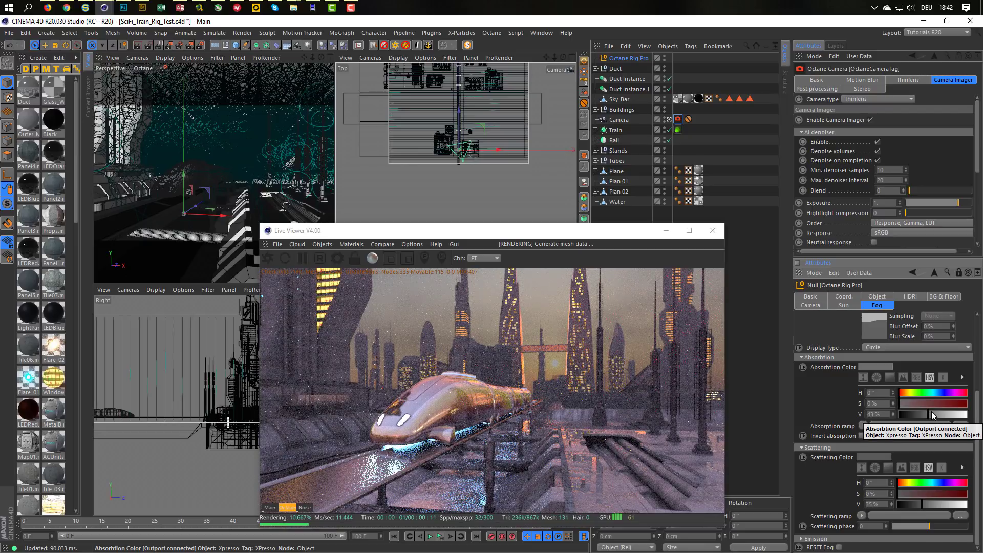
pyautogui.moveTo(931, 410); pyautogui.dragTo(935, 411)
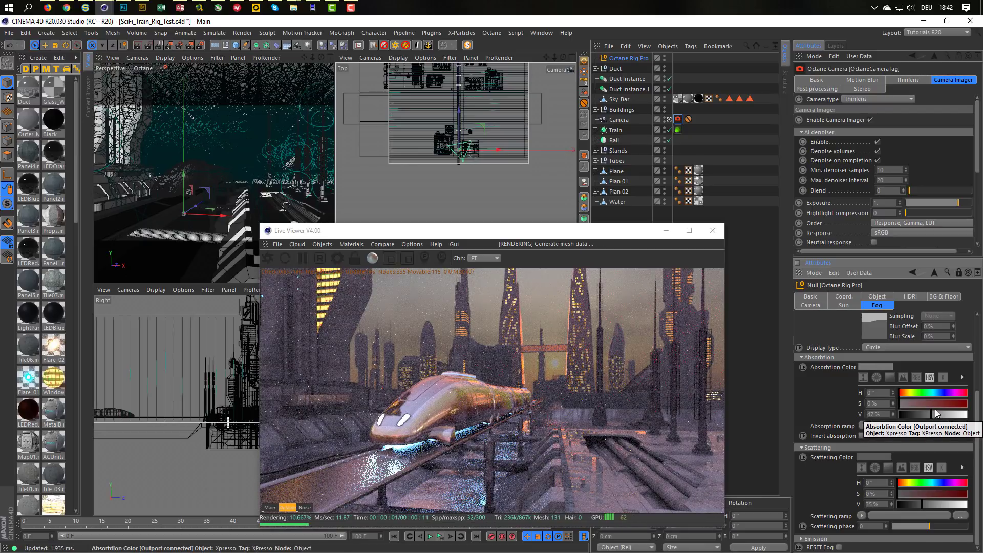
pyautogui.moveTo(922, 505); pyautogui.dragTo(908, 504)
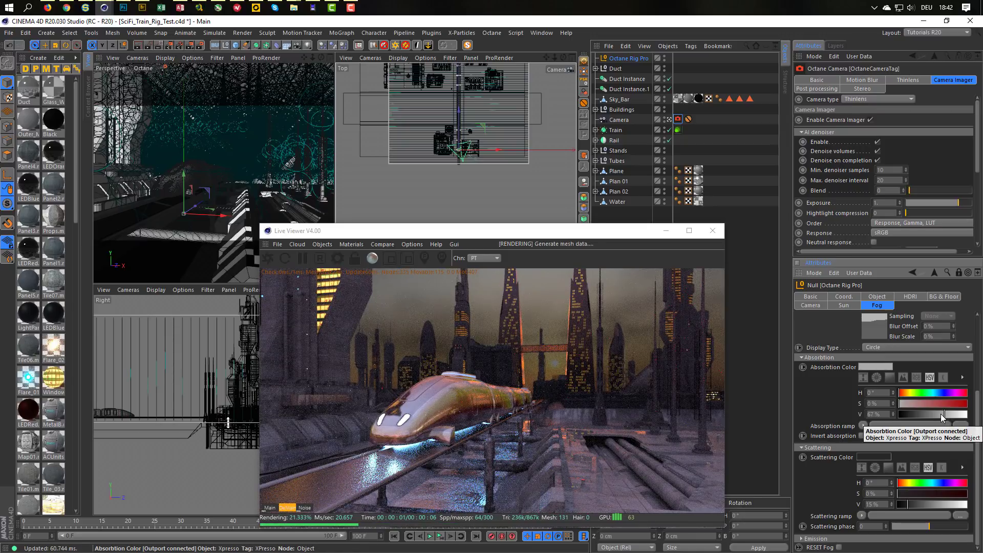
pyautogui.moveTo(943, 413); pyautogui.dragTo(933, 414)
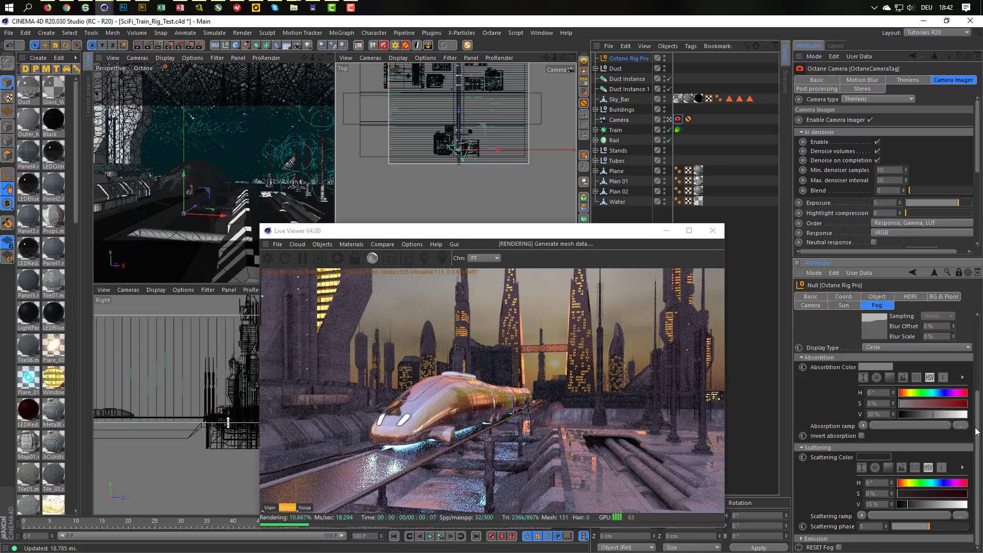
# Set the fog's edge feather to 1 and its density to 1
pyautogui.scroll(3, 979, 389)
pyautogui.scroll(3, 980, 381)
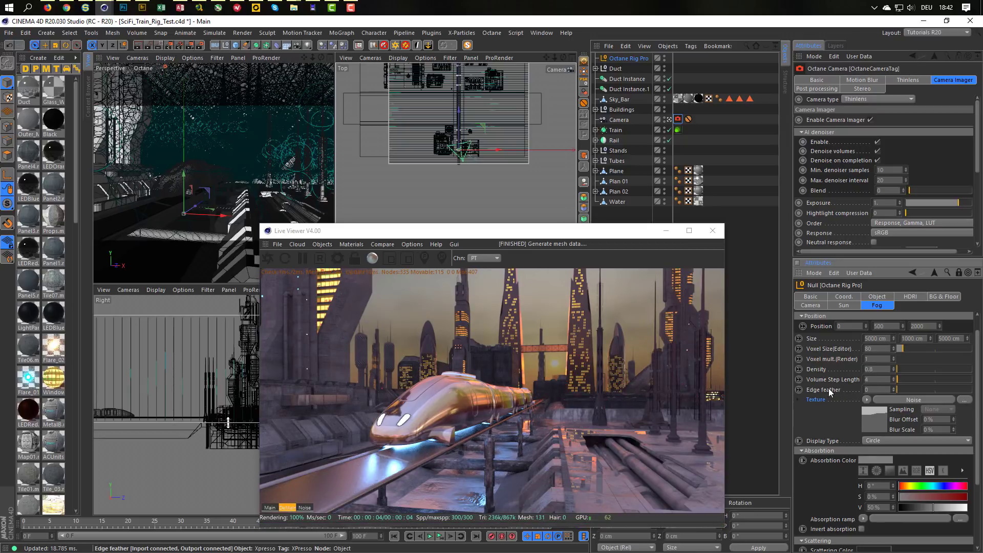
pyautogui.press('Return')
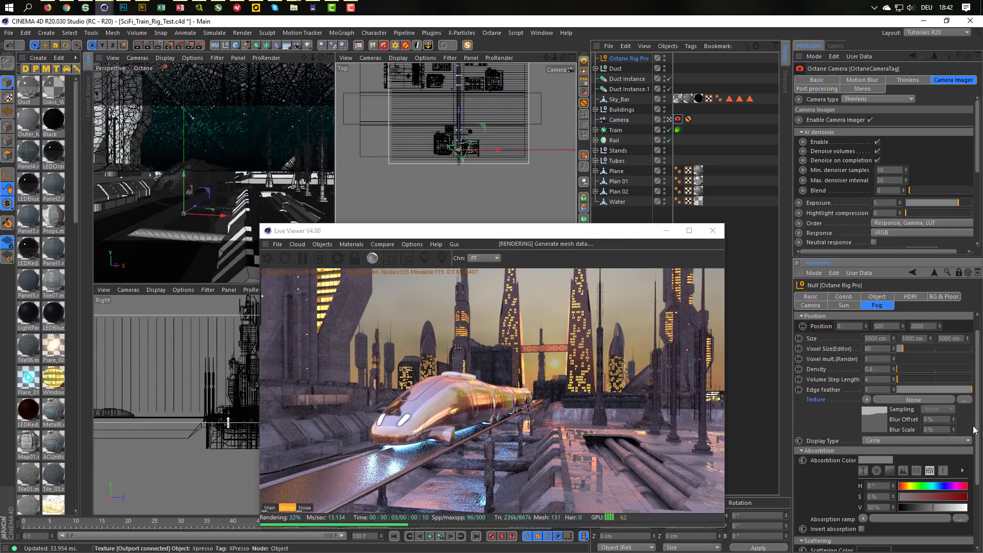
pyautogui.doubleClick(877, 369)
pyautogui.write('1')
pyautogui.press('Return')
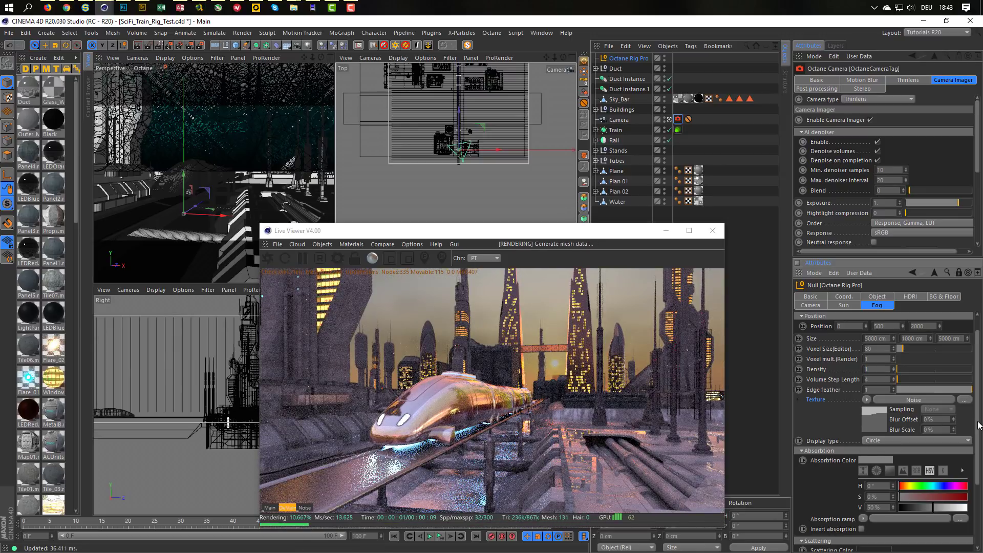
# Try a lighter fog absorption color with a V of about 63%
pyautogui.scroll(-4, 970, 494)
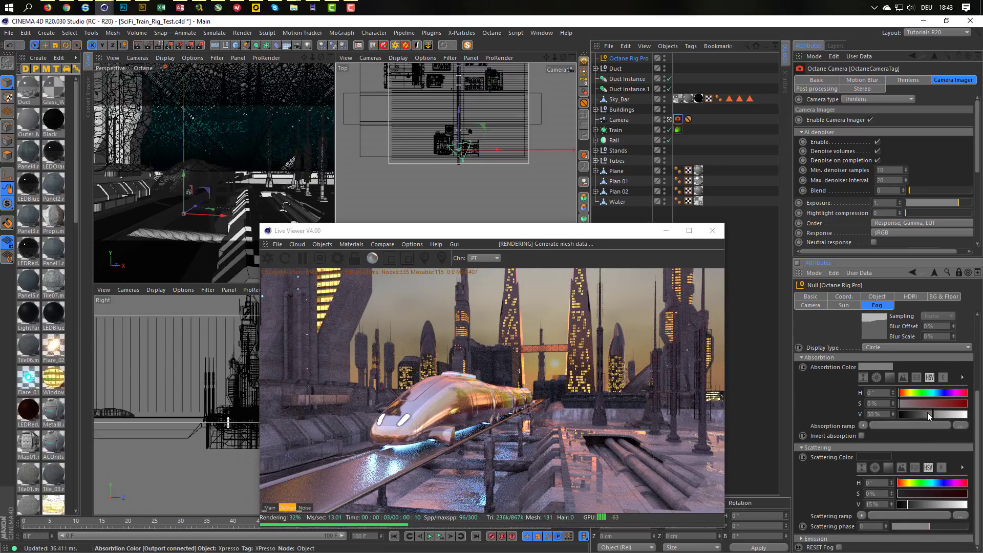
pyautogui.click(945, 413)
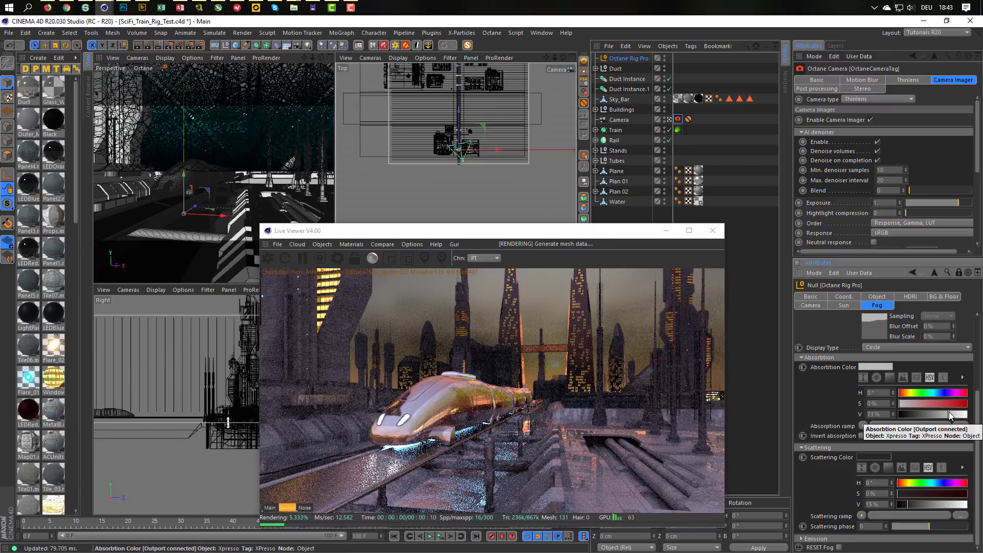
pyautogui.click(940, 414)
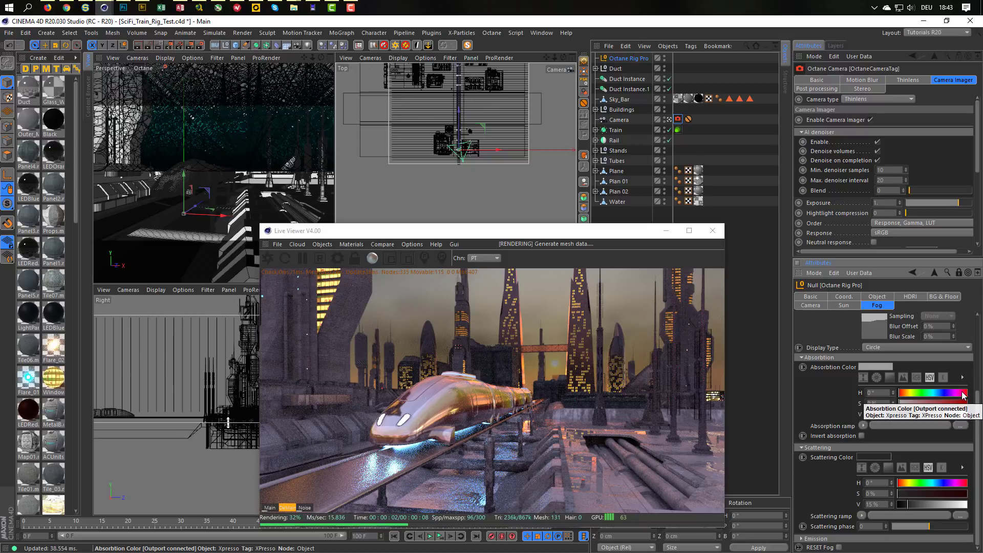
# Set the fog's second size value to 2000 cm and try a density of 2
pyautogui.moveTo(977, 399); pyautogui.dragTo(978, 335)
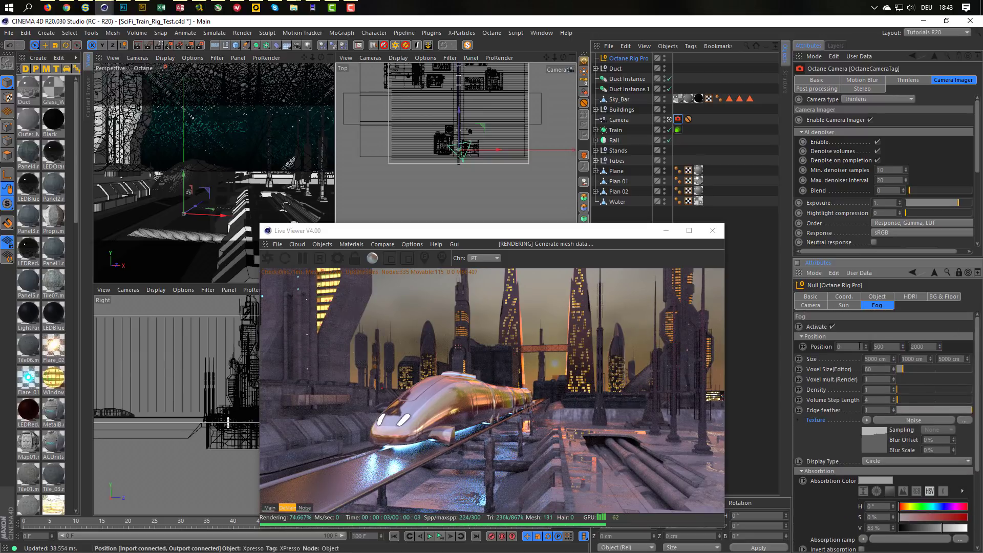
pyautogui.click(913, 360)
pyautogui.write('2000')
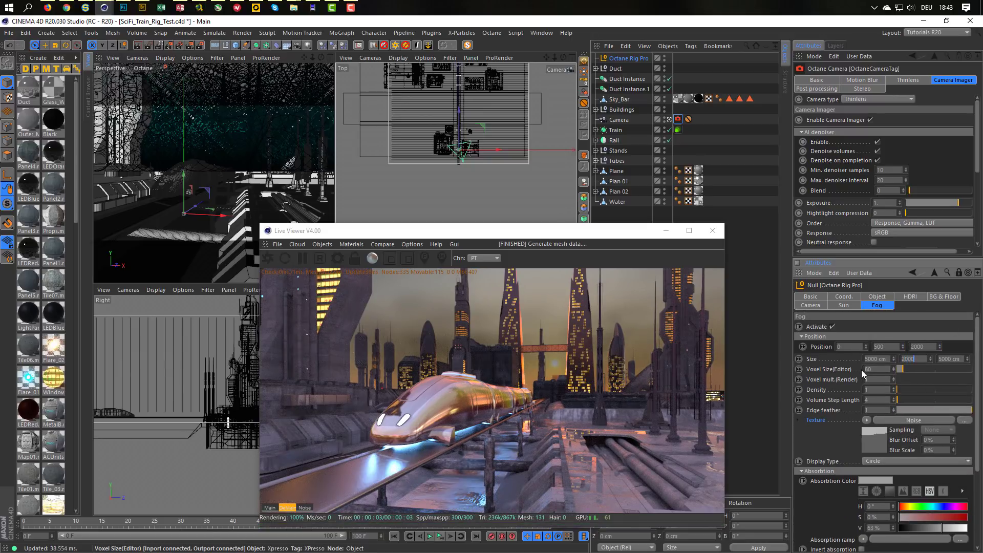
pyautogui.press('Return')
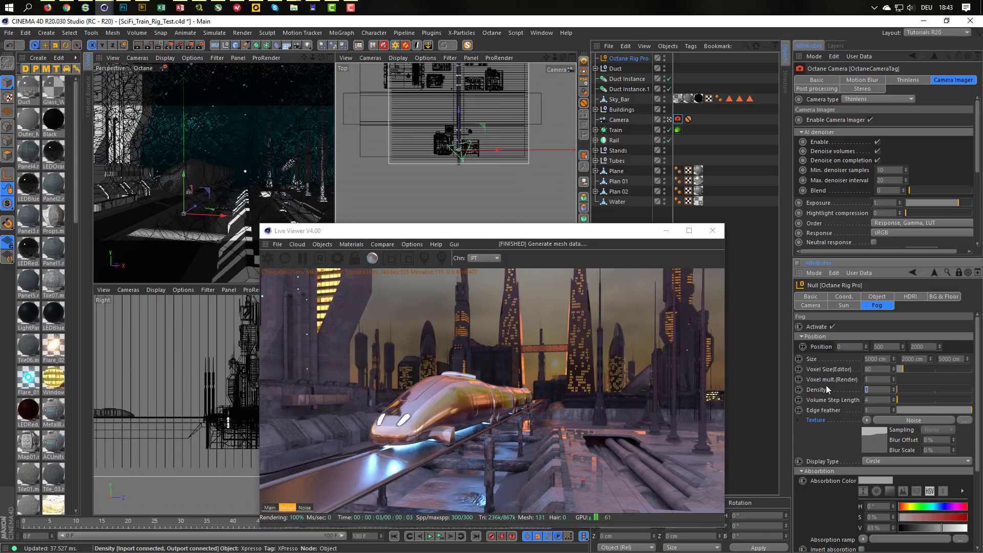
pyautogui.write('2')
pyautogui.press('Return')
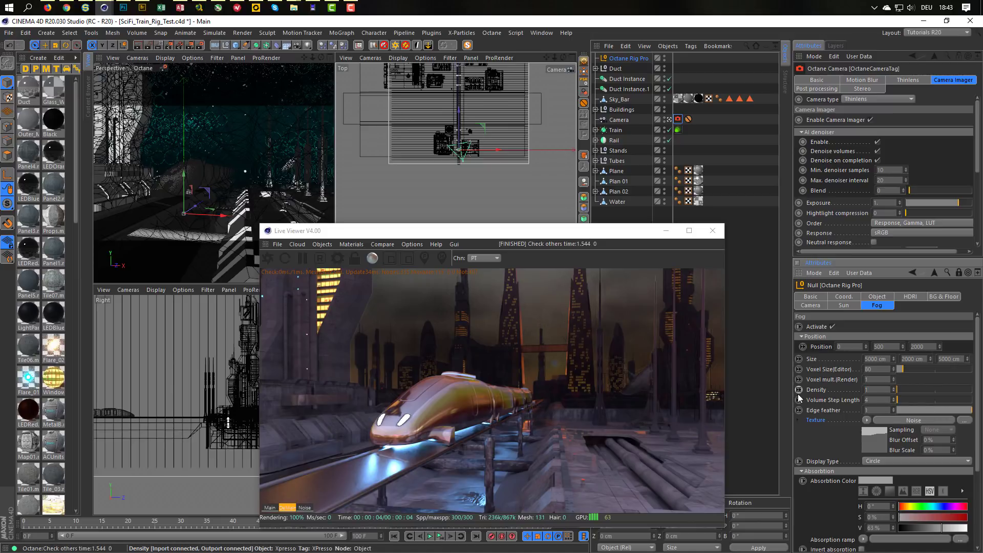
# Set the fog's absorption color V to about 44% and its scattering color V to about 35%
pyautogui.scroll(-3, 967, 492)
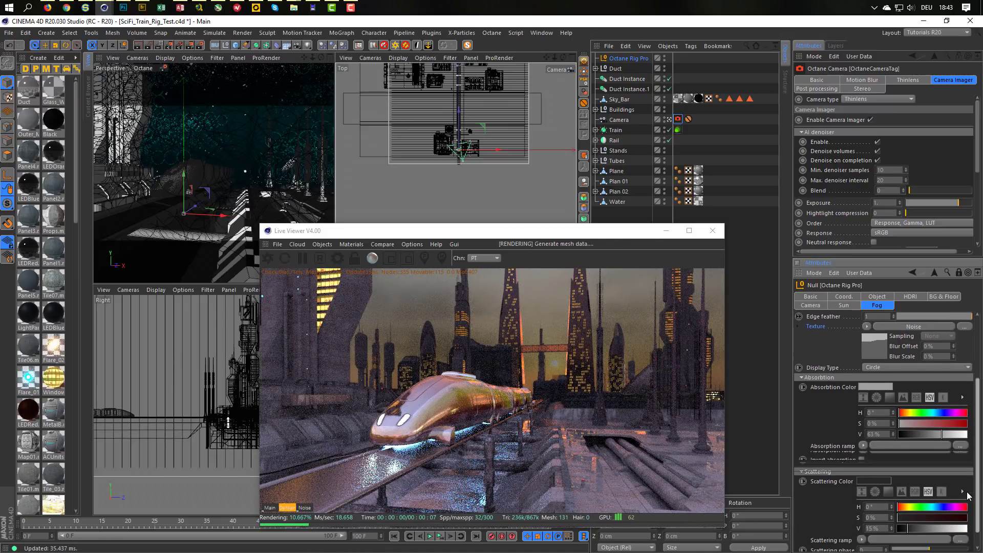
pyautogui.moveTo(951, 430); pyautogui.dragTo(929, 429)
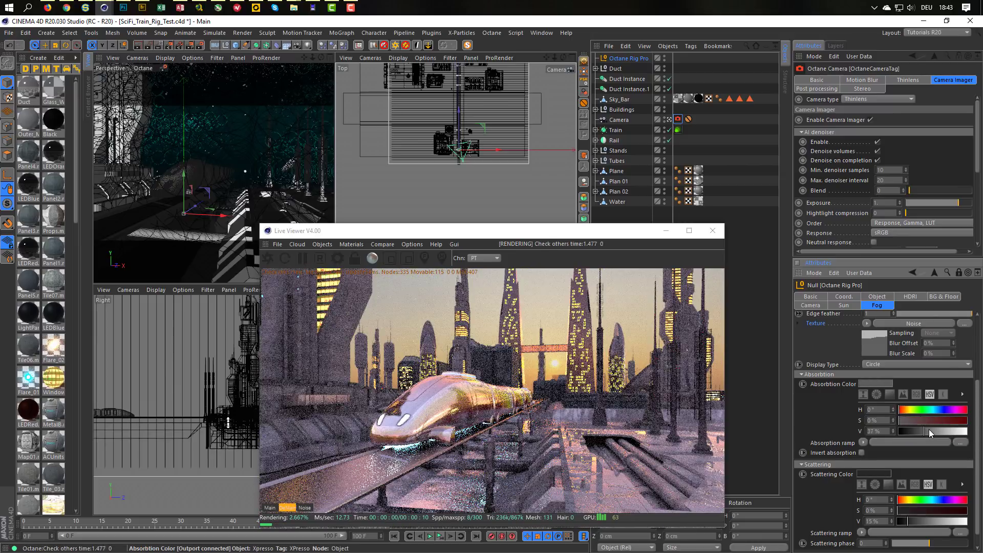
pyautogui.moveTo(915, 521); pyautogui.dragTo(926, 522)
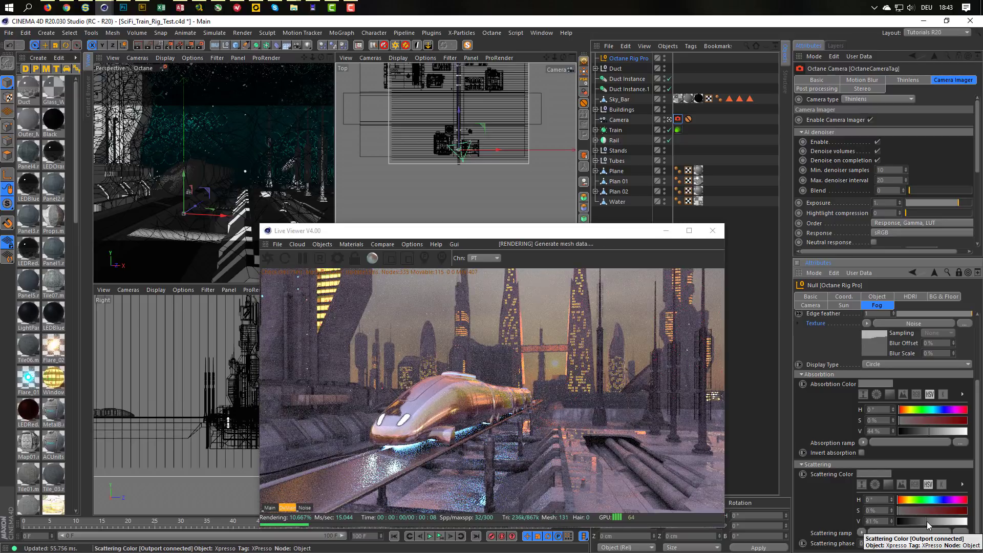
pyautogui.moveTo(927, 522); pyautogui.dragTo(928, 521)
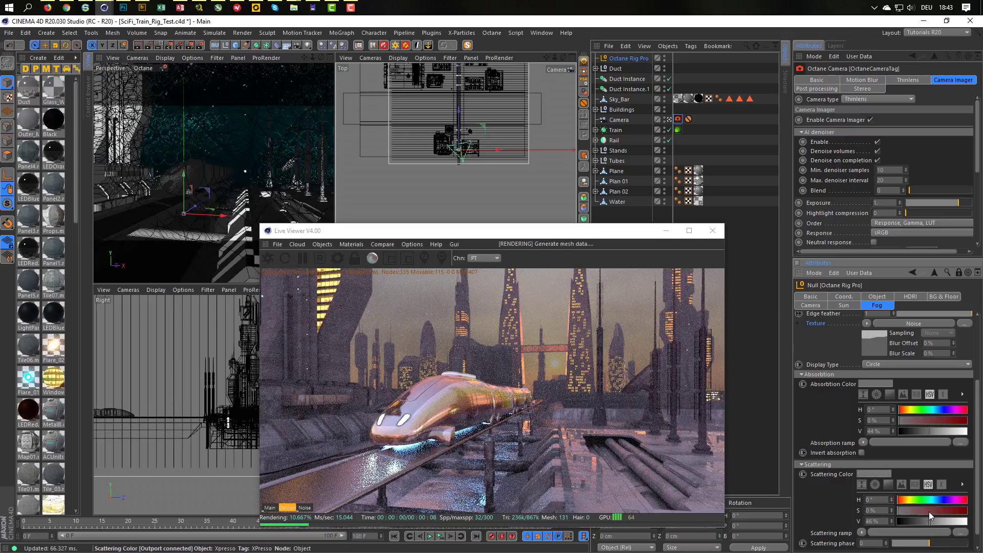
pyautogui.moveTo(923, 523); pyautogui.dragTo(922, 524)
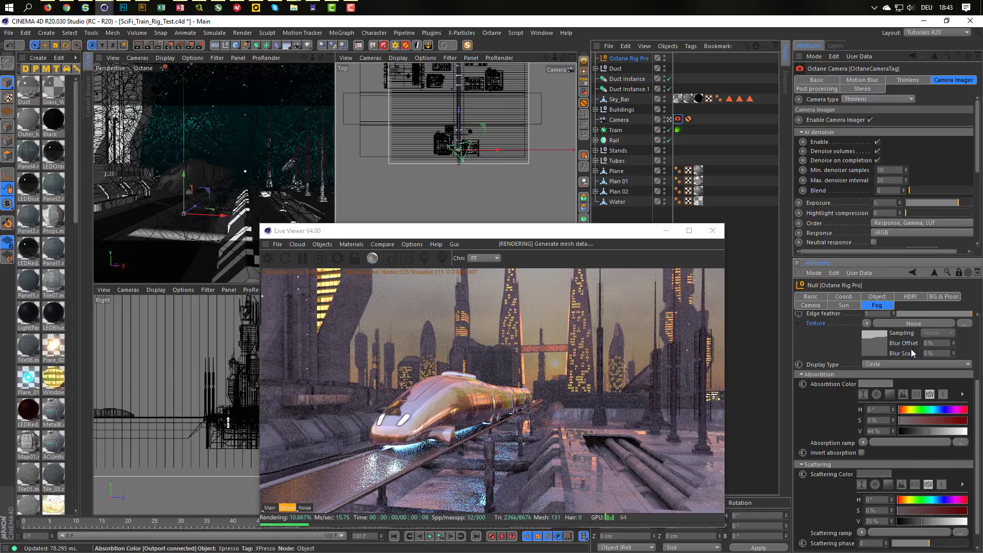
# Activate the rig's sun and set its Rotate P to about -53°
pyautogui.click(843, 305)
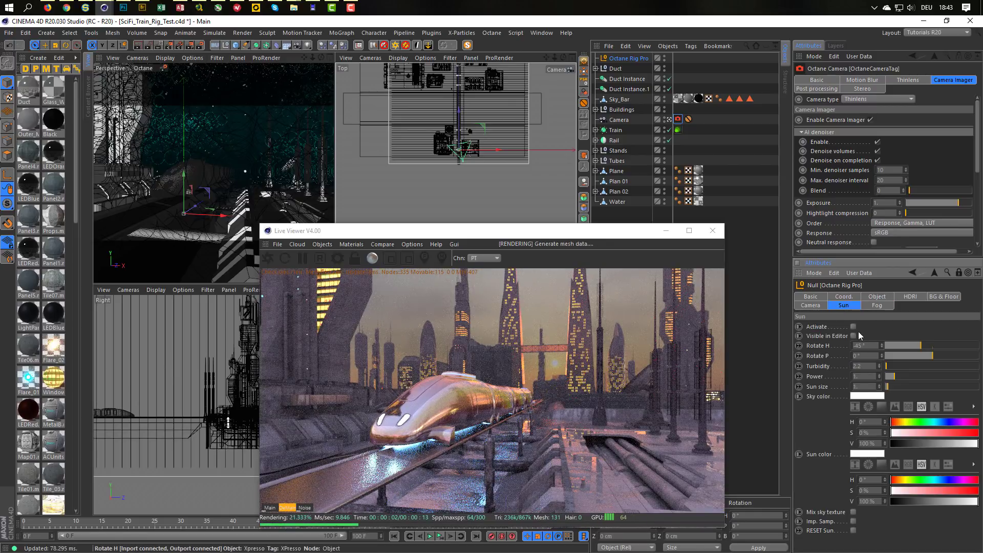
pyautogui.click(853, 327)
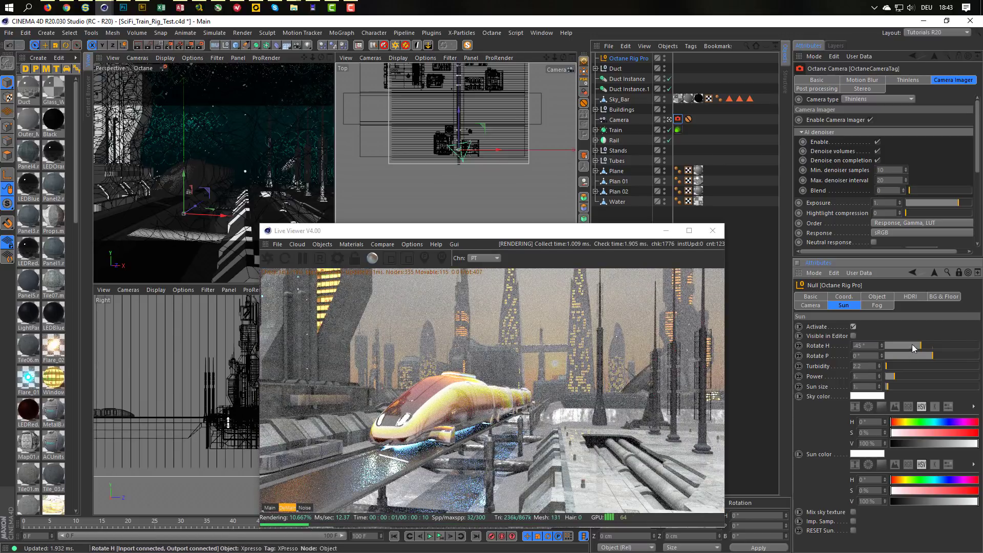
pyautogui.moveTo(921, 355); pyautogui.dragTo(905, 355)
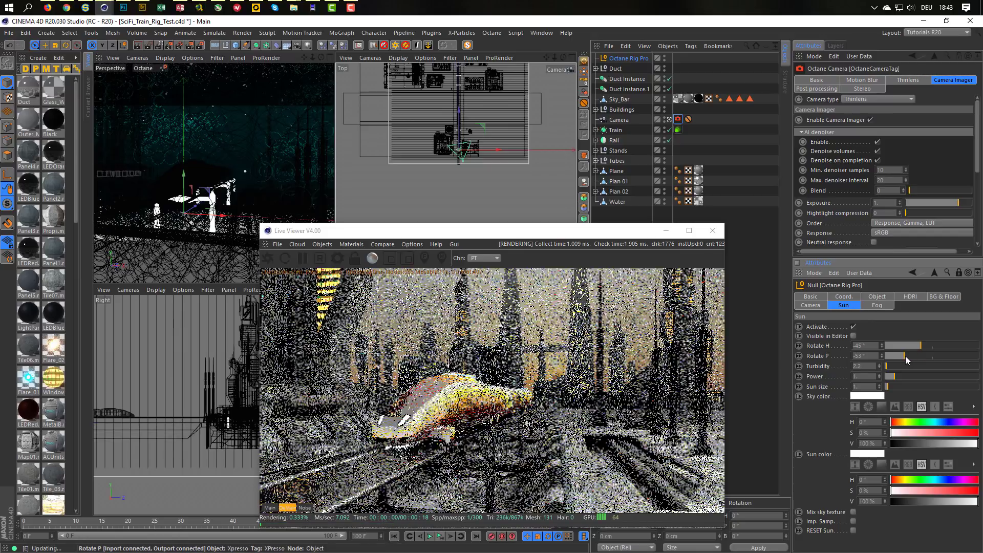
# Deactivate the fog and set the sun's Rotate H to about -16°
pyautogui.click(886, 306)
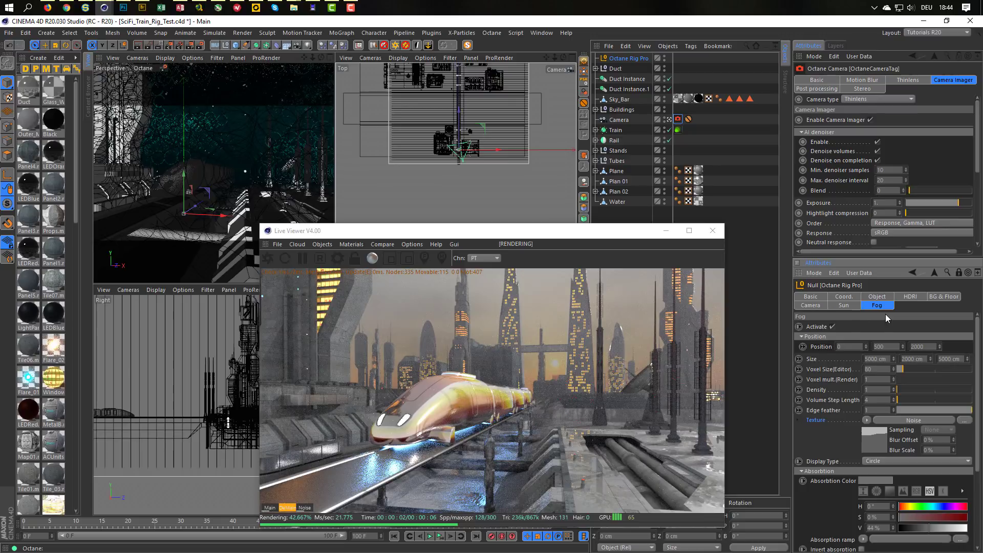
pyautogui.click(833, 327)
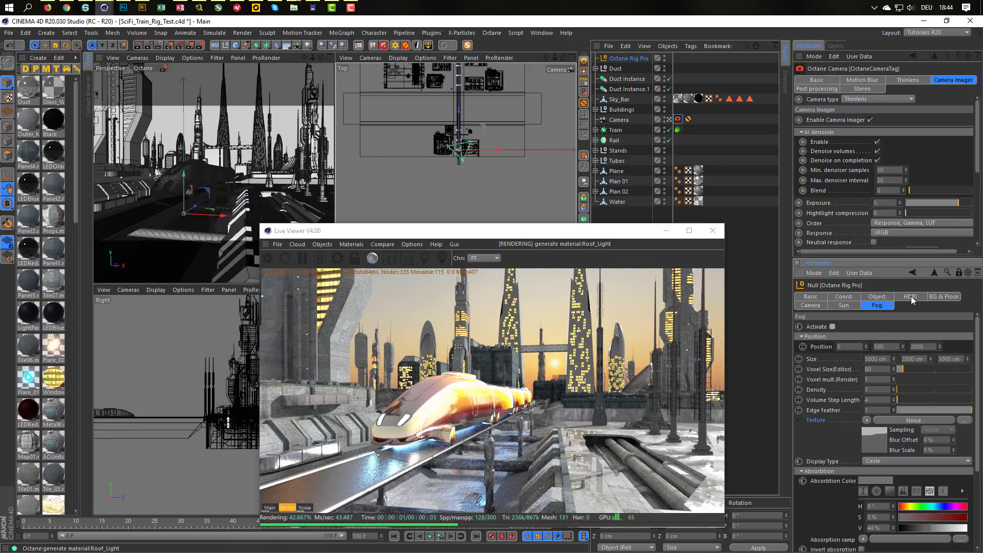
pyautogui.click(842, 306)
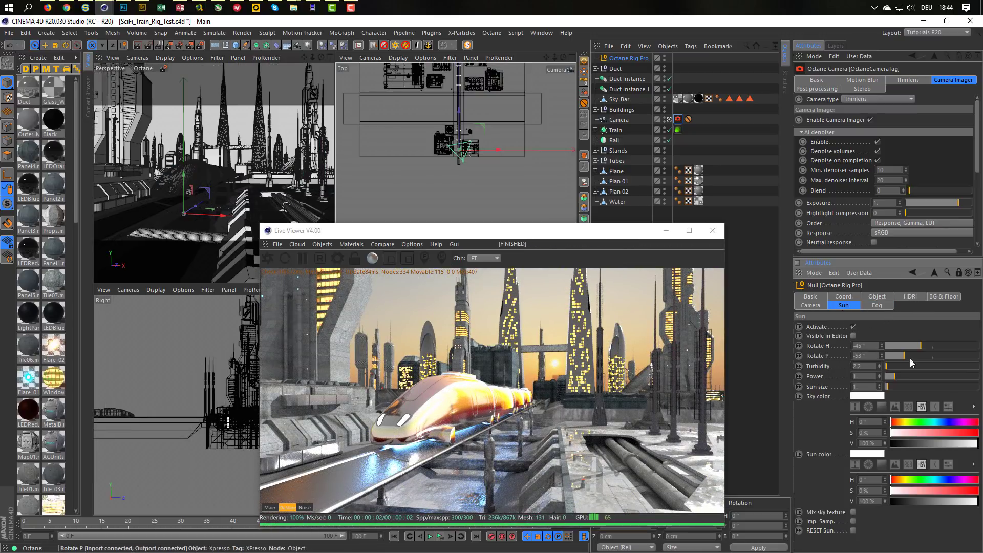
pyautogui.moveTo(919, 342); pyautogui.dragTo(929, 339)
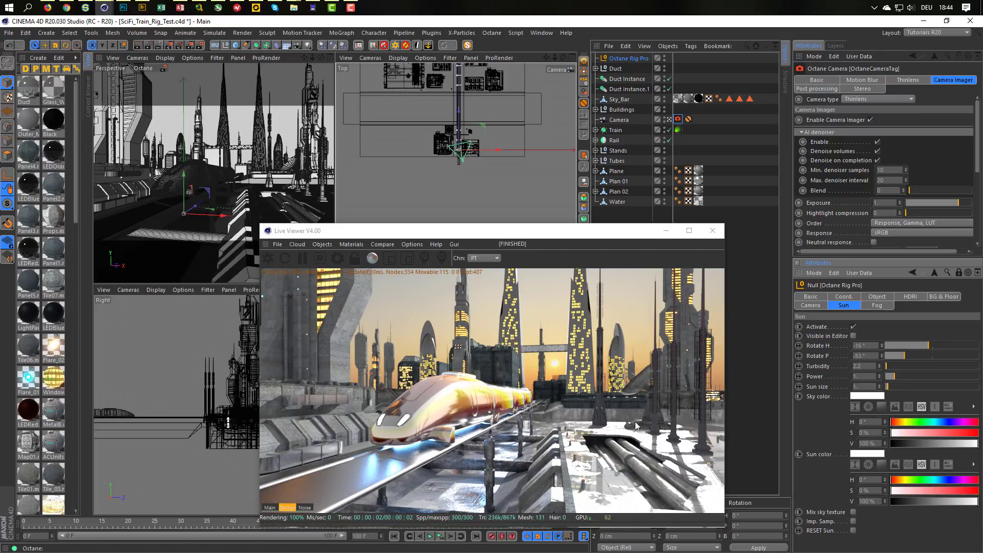
# Enable the sun's Mix sky texture option and reactivate the fog
pyautogui.click(853, 511)
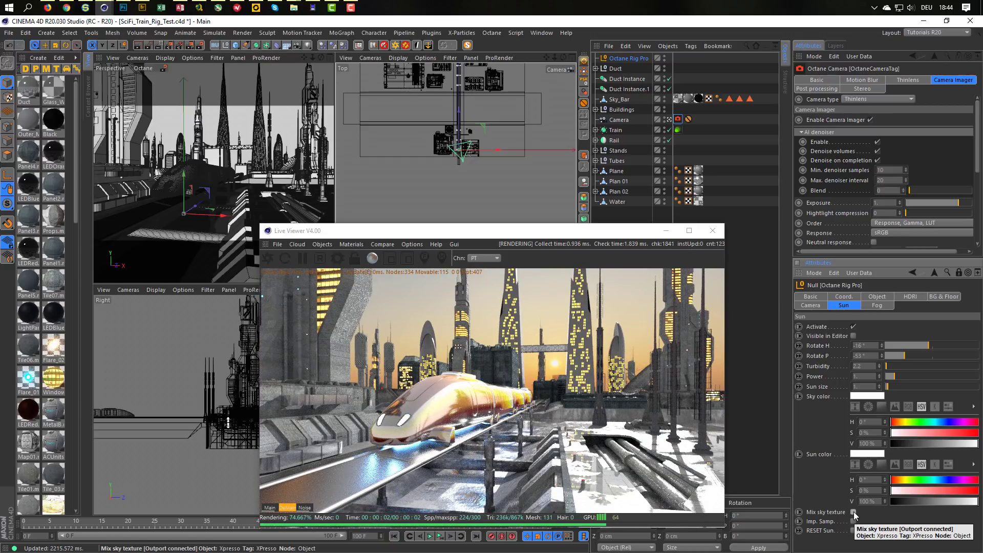
pyautogui.click(853, 512)
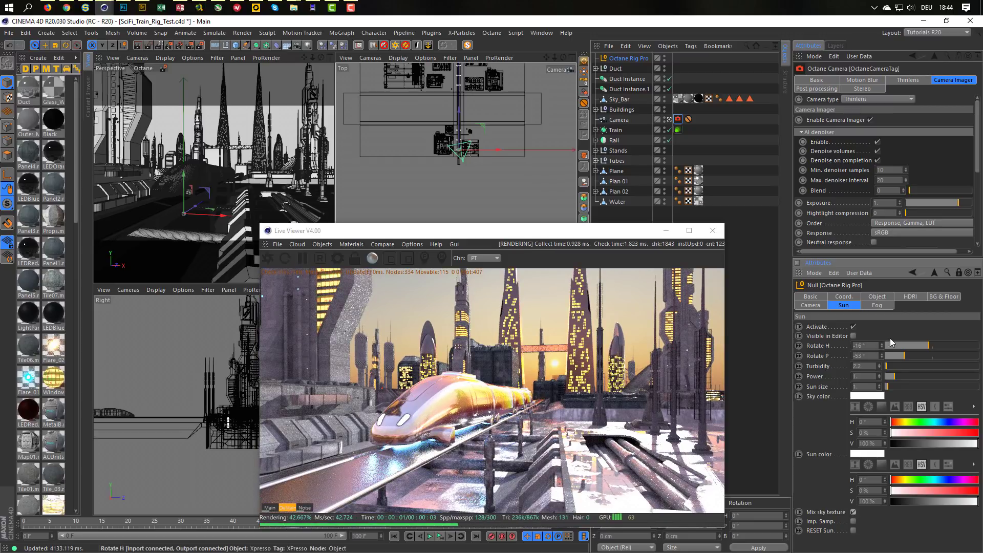
pyautogui.click(888, 306)
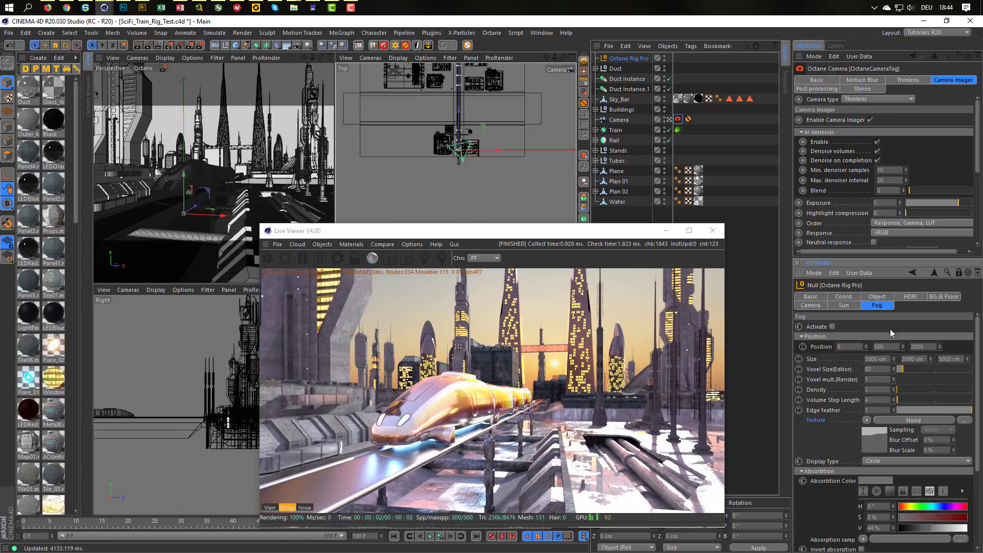
pyautogui.click(832, 327)
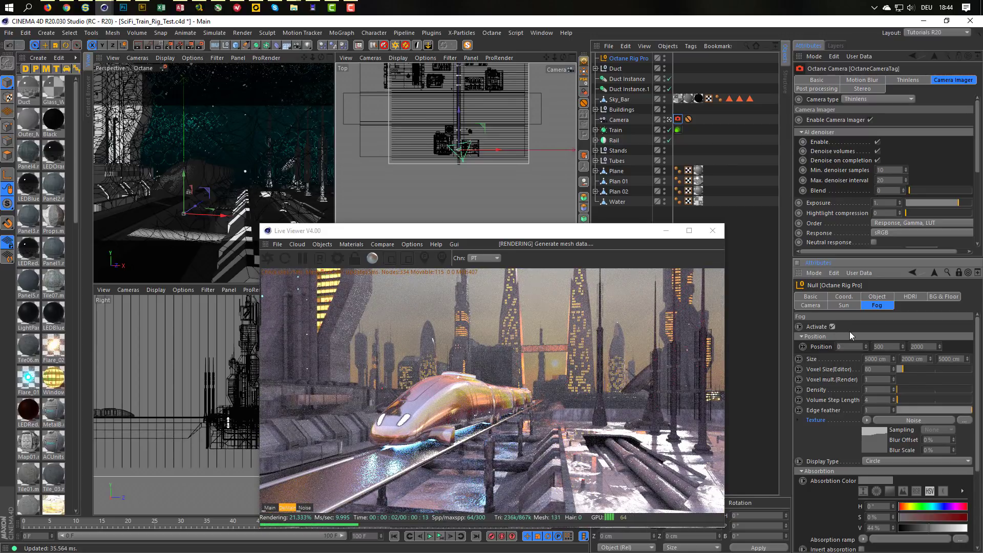
# Turn off the background picture in the rig and show the HDRI settings
pyautogui.click(942, 297)
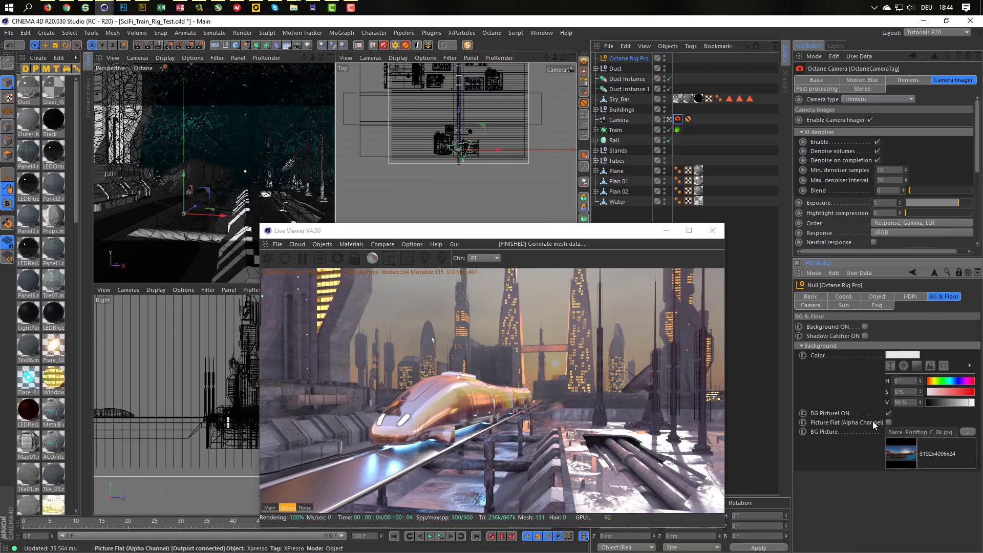
pyautogui.click(887, 413)
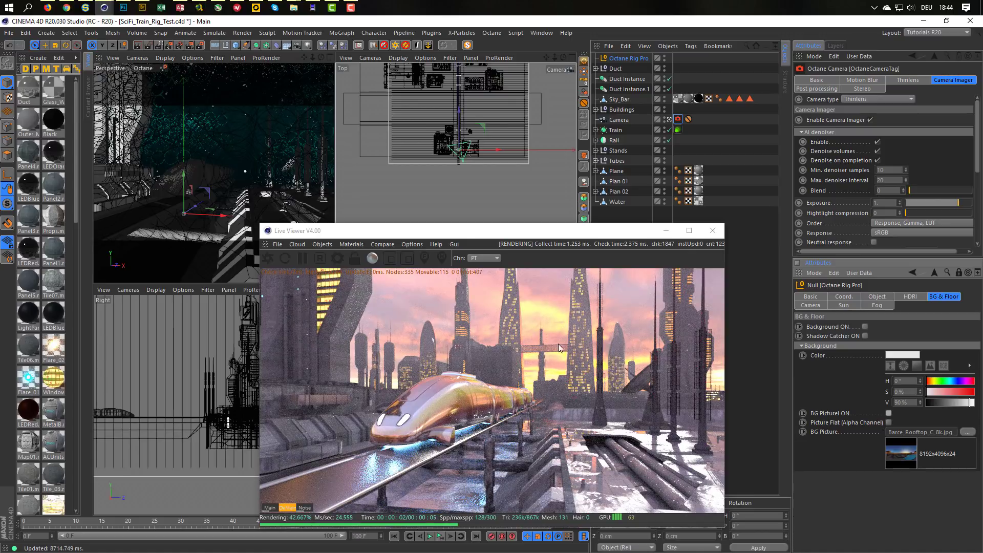
pyautogui.click(912, 298)
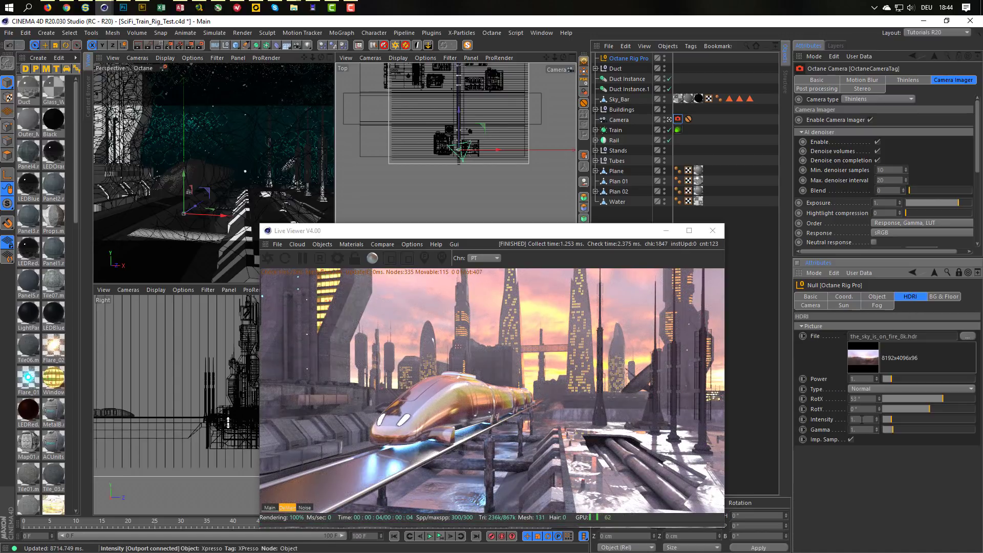
# Set the sun's power to 0.2
pyautogui.click(844, 305)
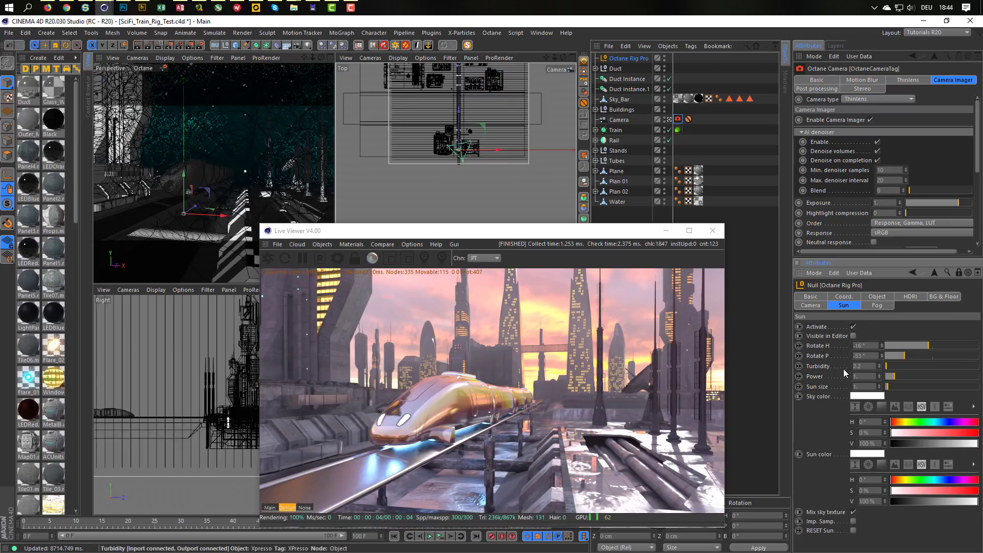
pyautogui.write('0.2')
pyautogui.press('Return')
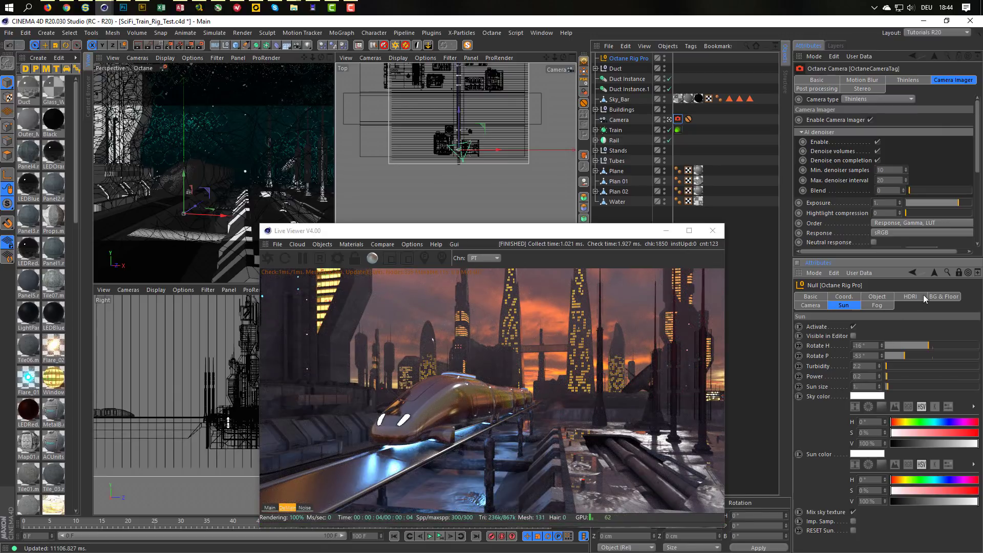
# Set the fog's density to 1.3
pyautogui.click(878, 305)
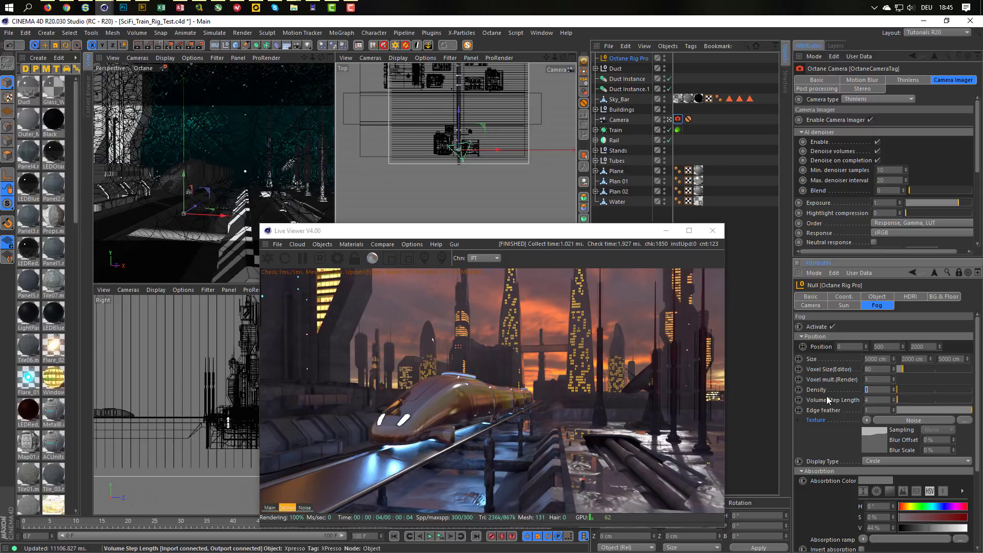
pyautogui.write('1.3')
pyautogui.press('Return')
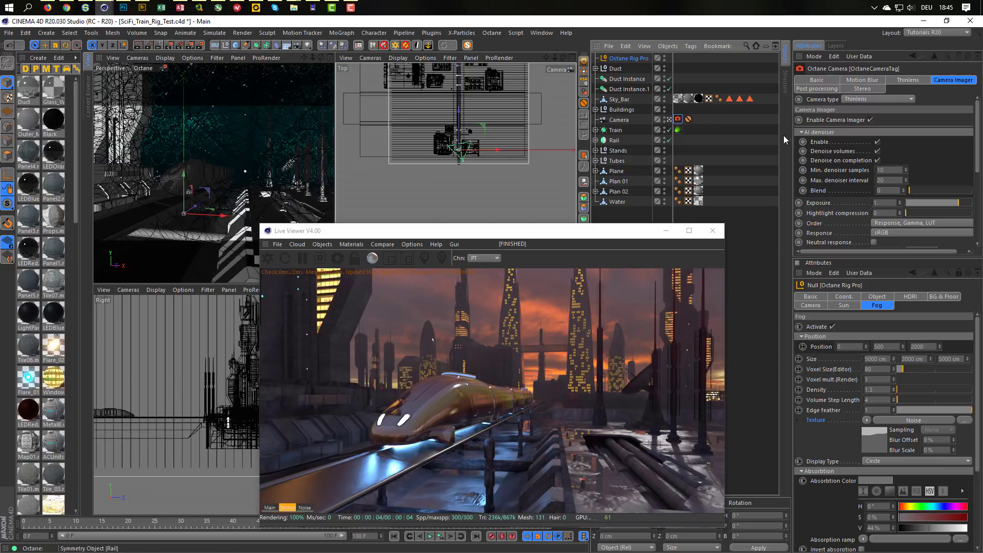
# Enable motion blur in the Octane camera tag
pyautogui.click(907, 80)
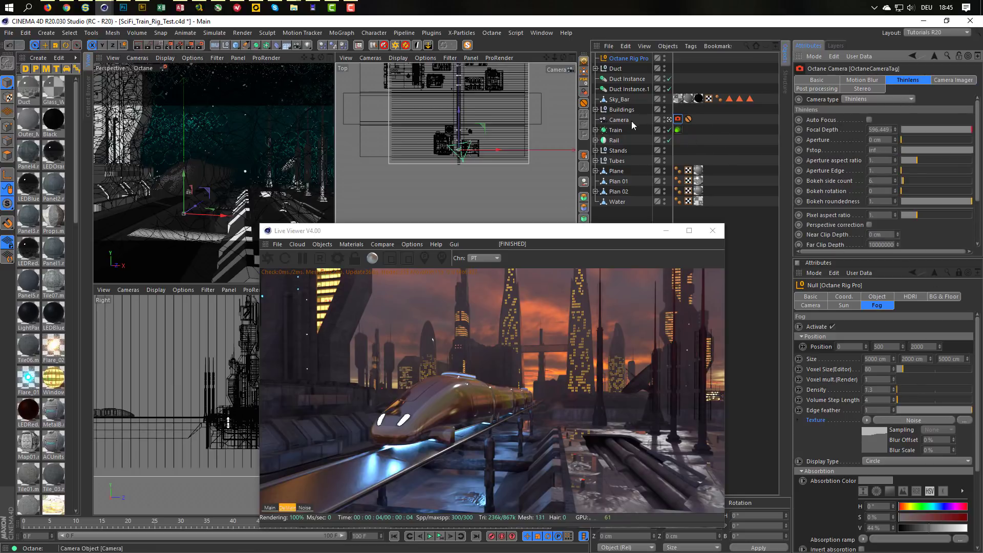
pyautogui.click(866, 80)
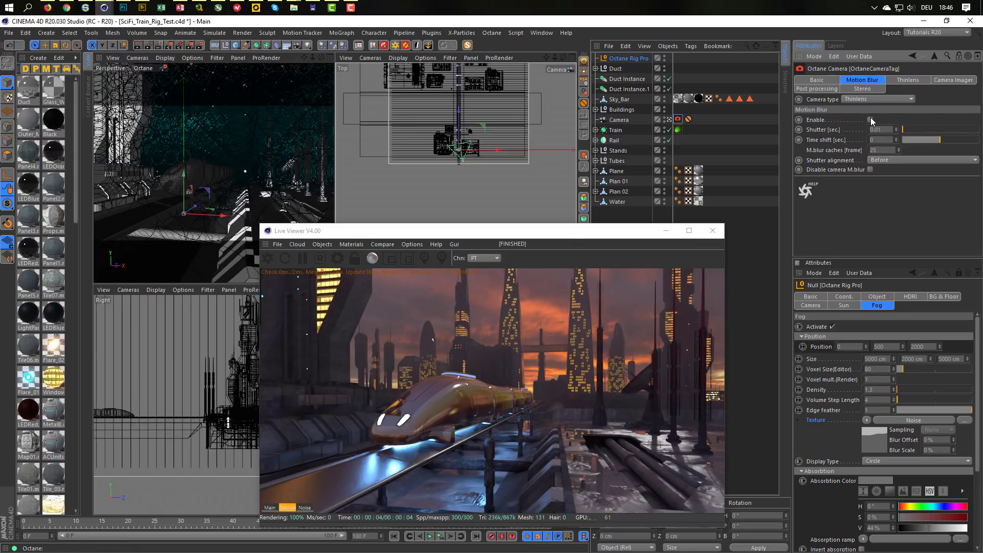
pyautogui.click(870, 120)
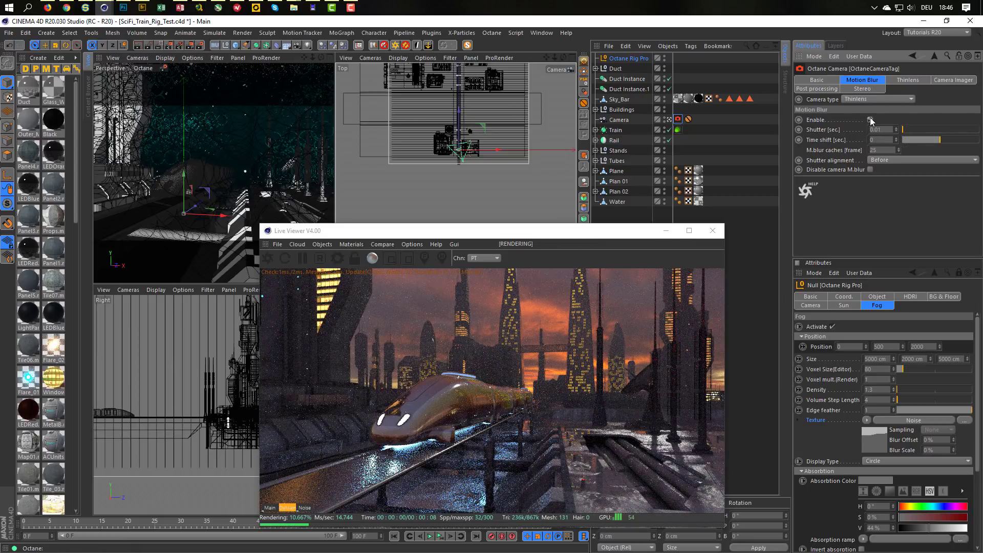